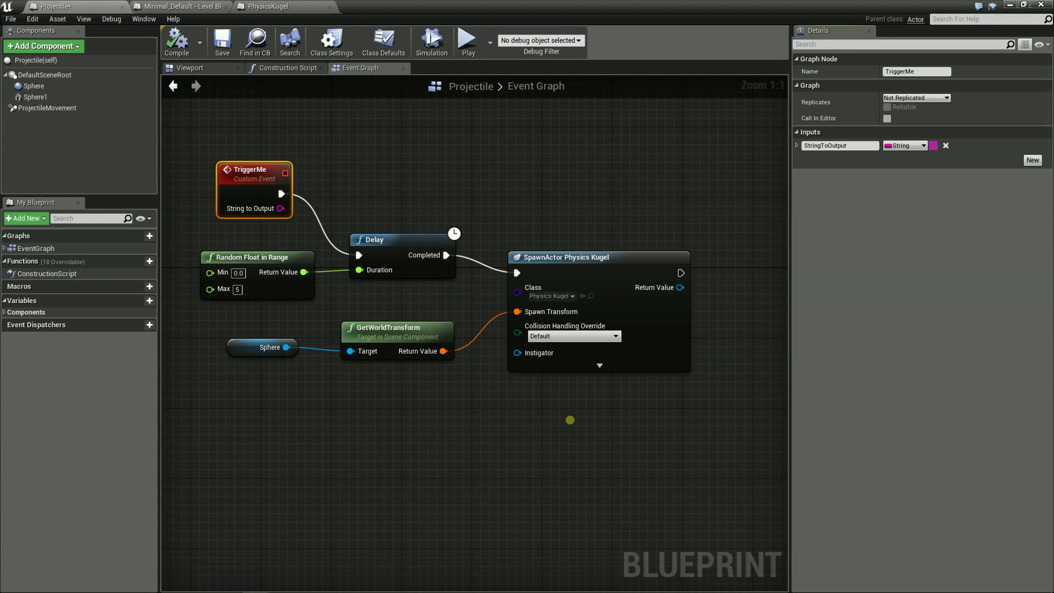
Nudge the GetWorldTransform and Sphere nodes up beside SpawnActor, then switch to PhysicsKugel
click(595, 318)
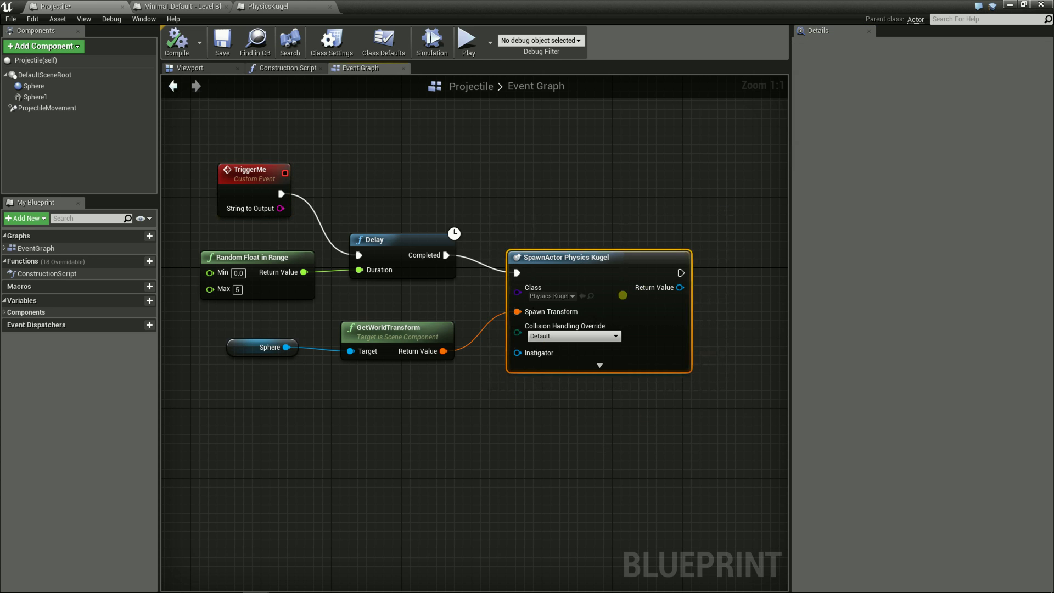
click(587, 449)
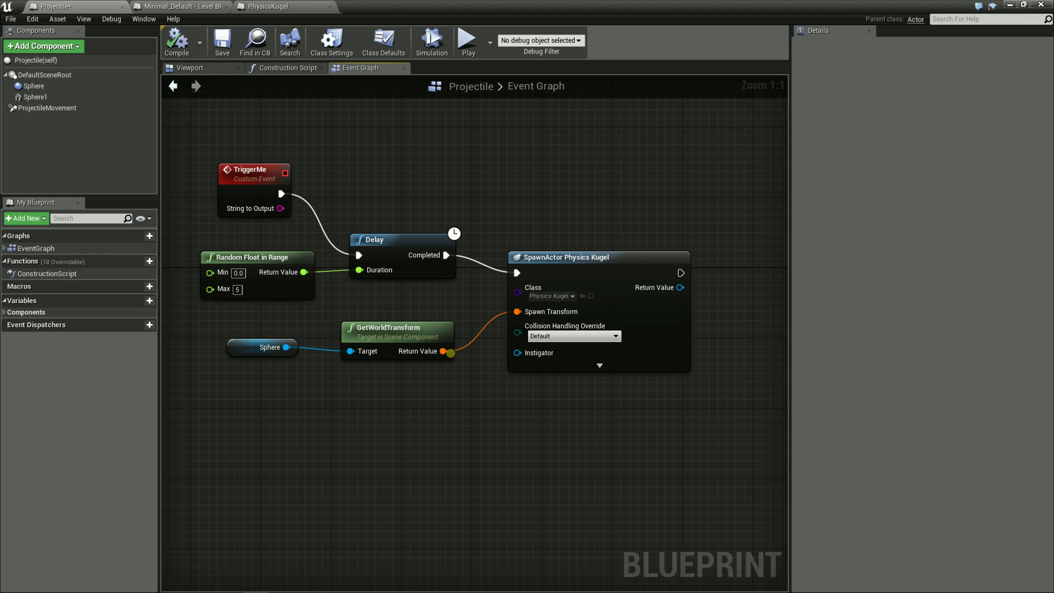
drag(440, 332, 440, 314)
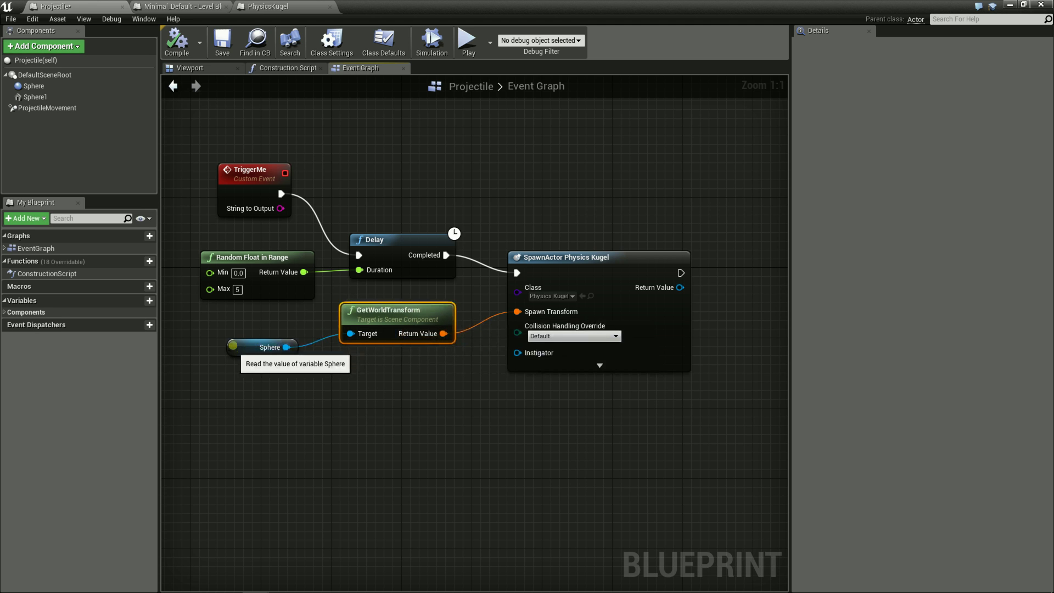
drag(233, 346, 233, 328)
click(301, 396)
click(292, 4)
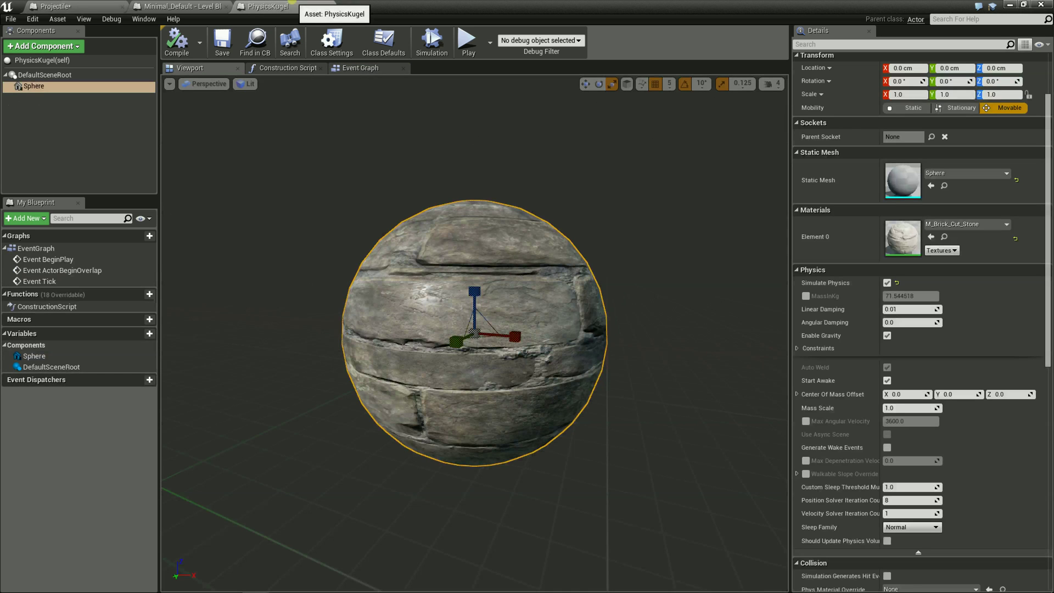
Orbit around the stone sphere and open PhysicsKugel's Construction Script graph
right_drag(423, 358, 355, 453)
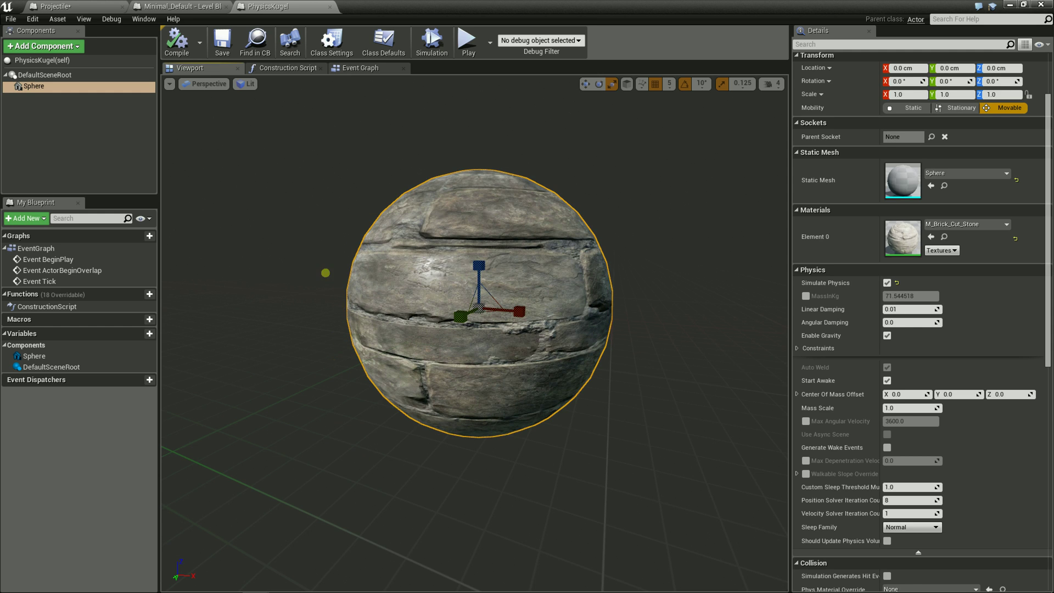
click(287, 68)
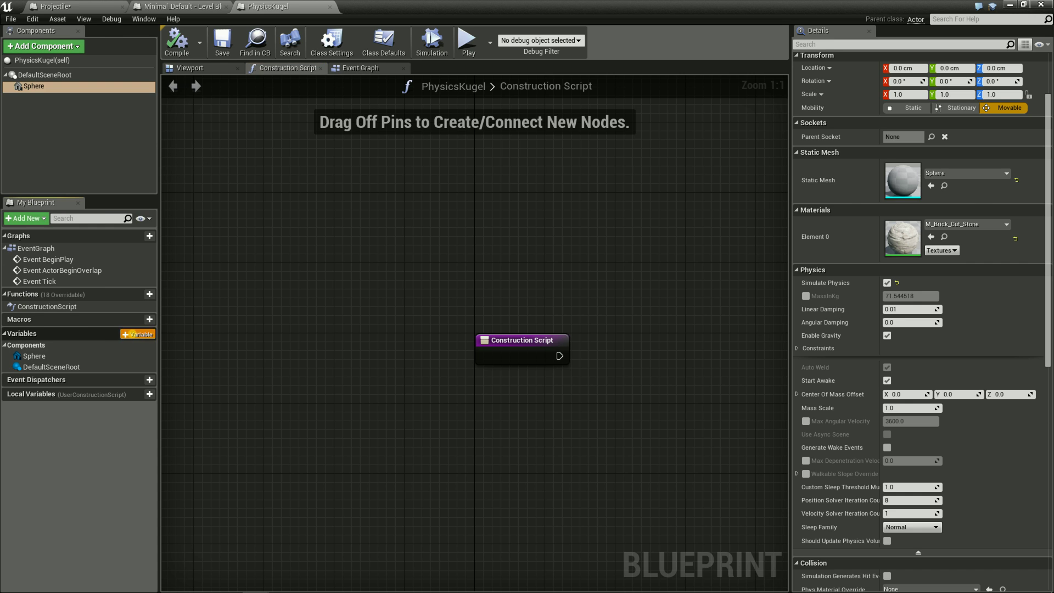
Add a Float variable named Gewicht, marked Editable and Expose on Spawn
click(138, 333)
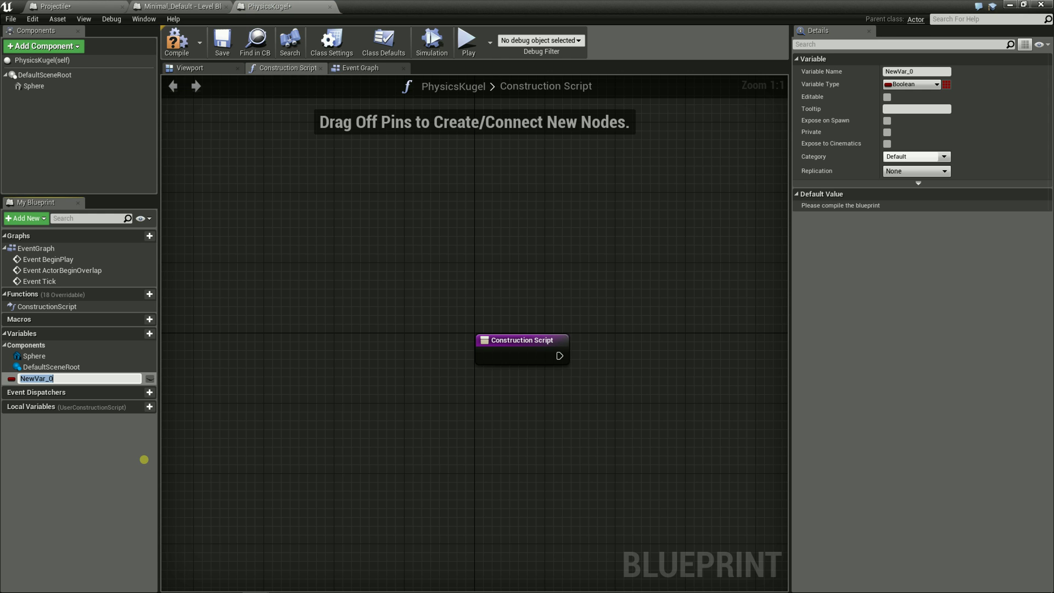
text(Gewicht)
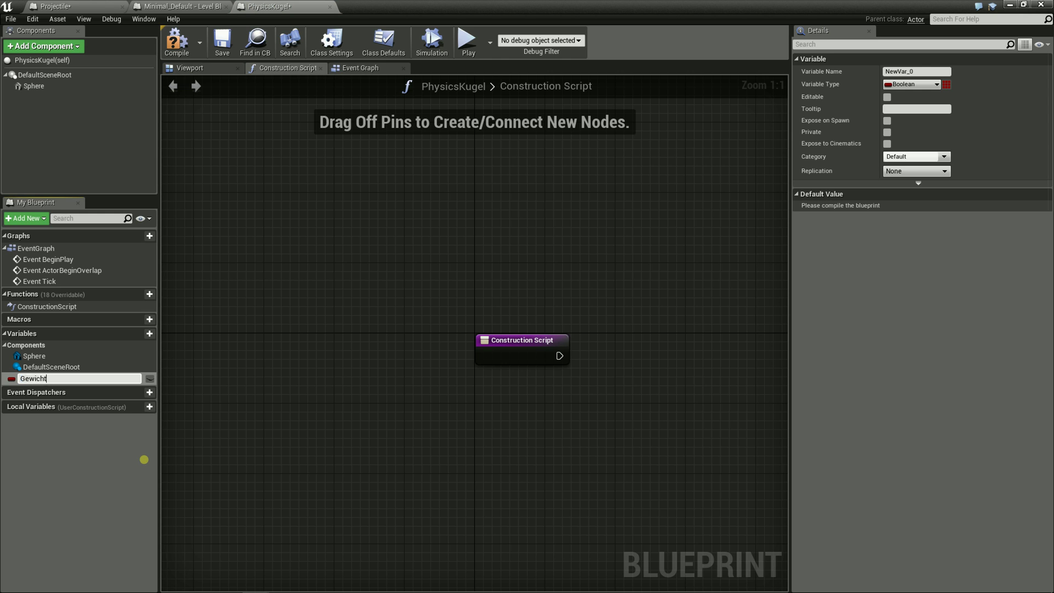
key(Return)
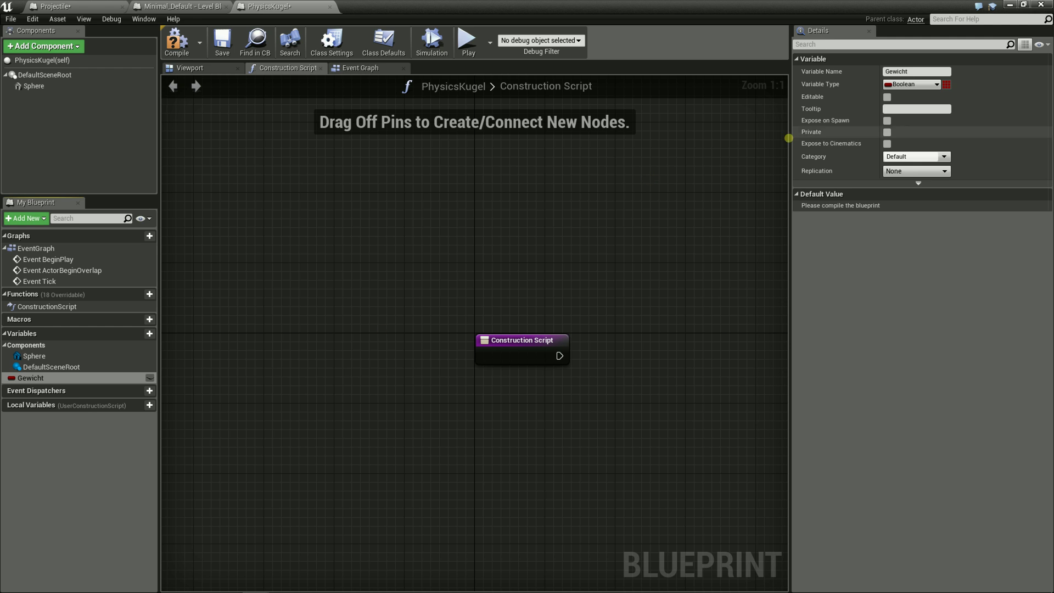
click(912, 84)
click(917, 146)
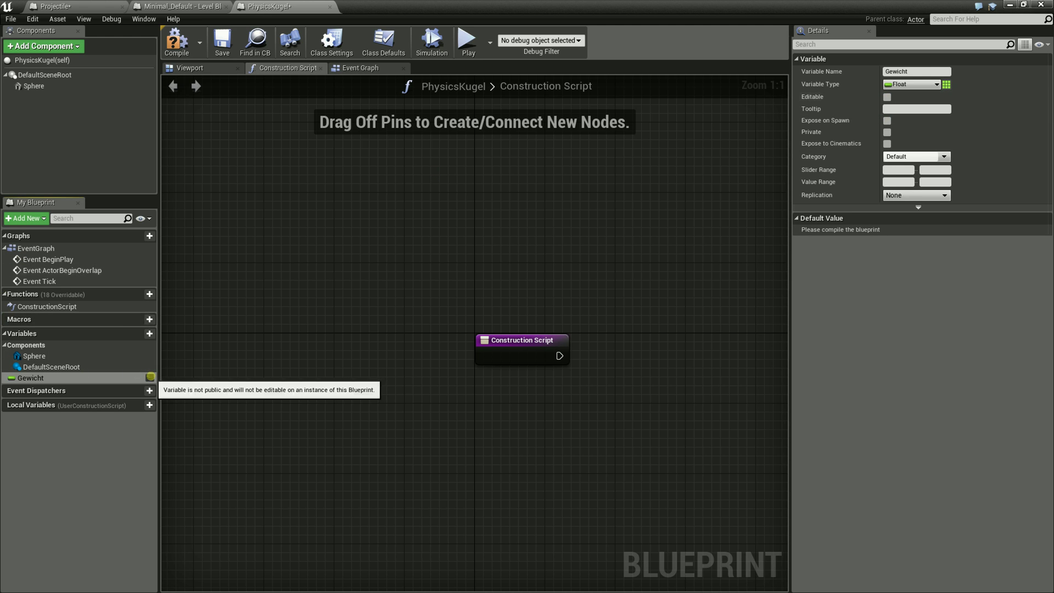
click(150, 377)
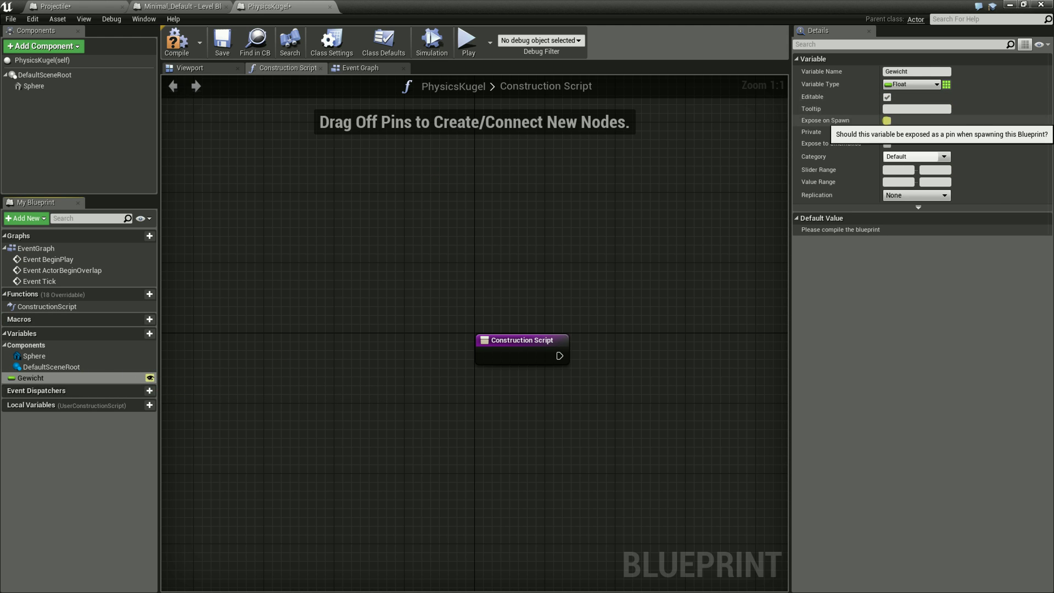
click(886, 120)
right_drag(714, 394, 495, 318)
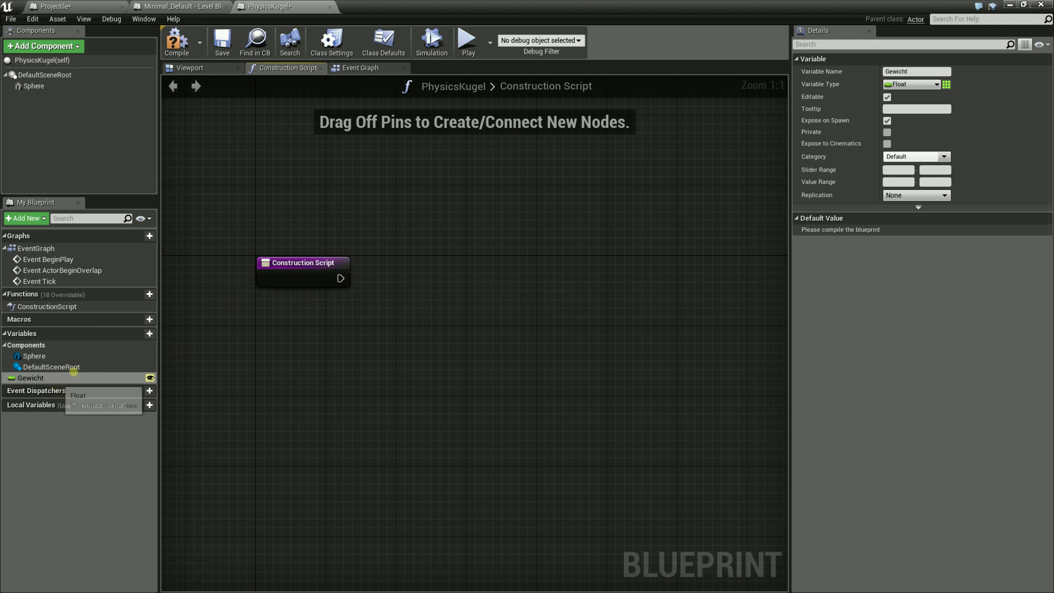
click(316, 280)
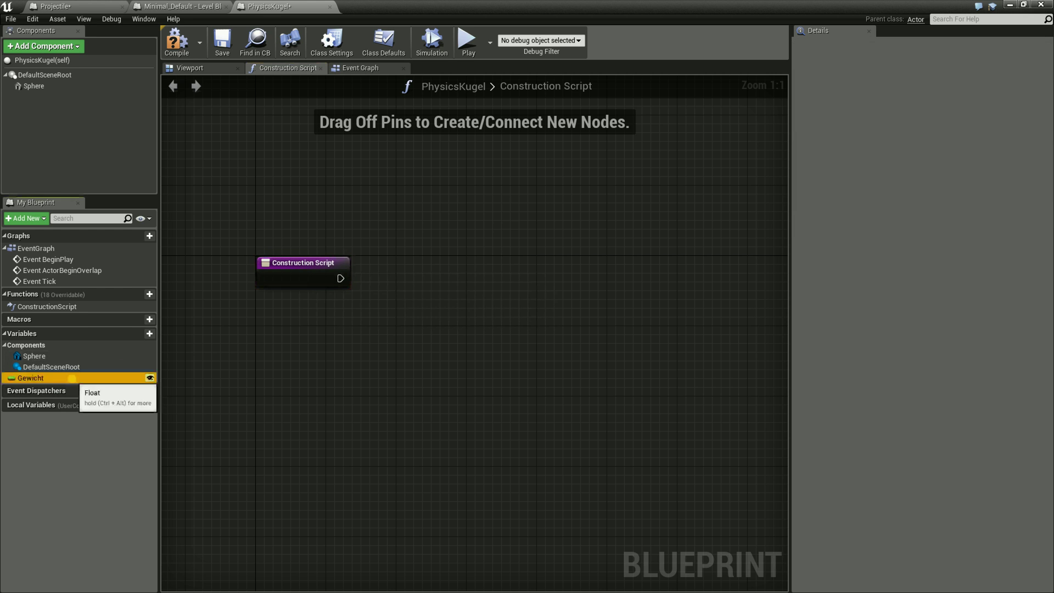
Place a Gewicht getter node beside the Construction Script entry node
click(46, 378)
drag(46, 378, 405, 350)
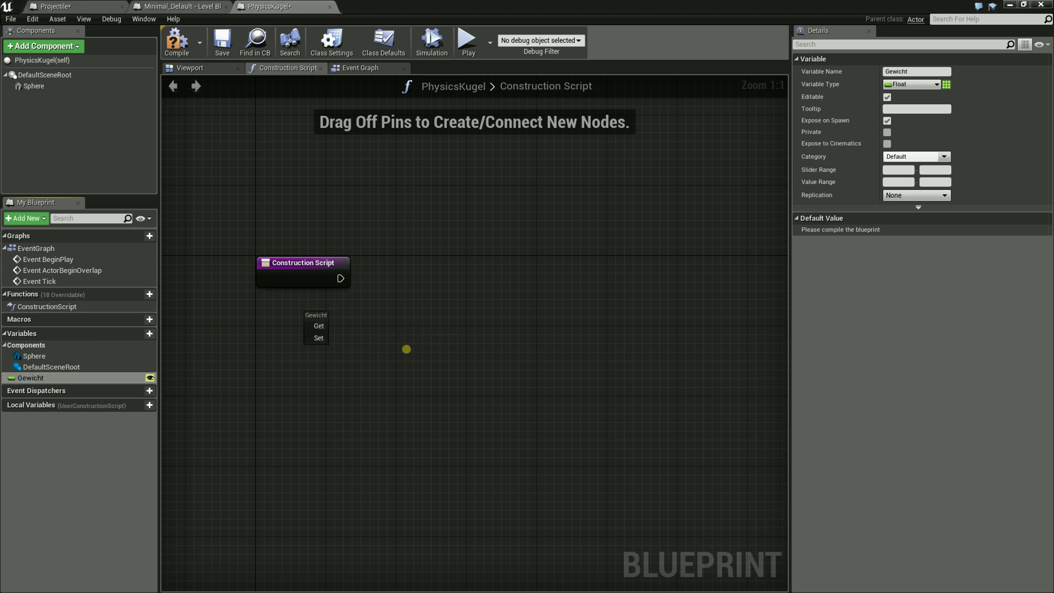
click(319, 326)
drag(325, 317, 360, 309)
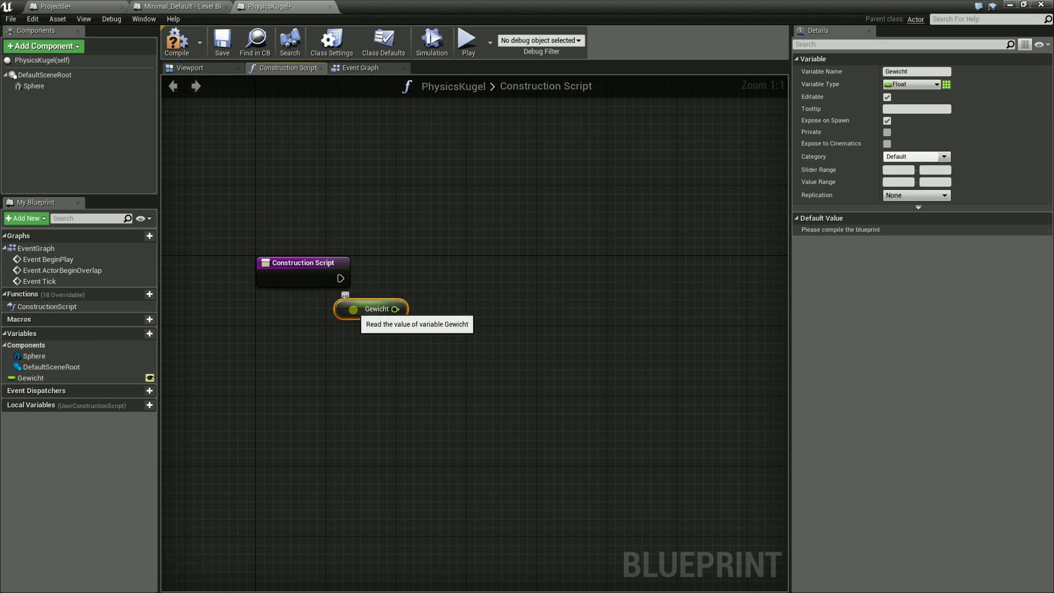
right_drag(443, 343, 417, 356)
drag(315, 290, 466, 296)
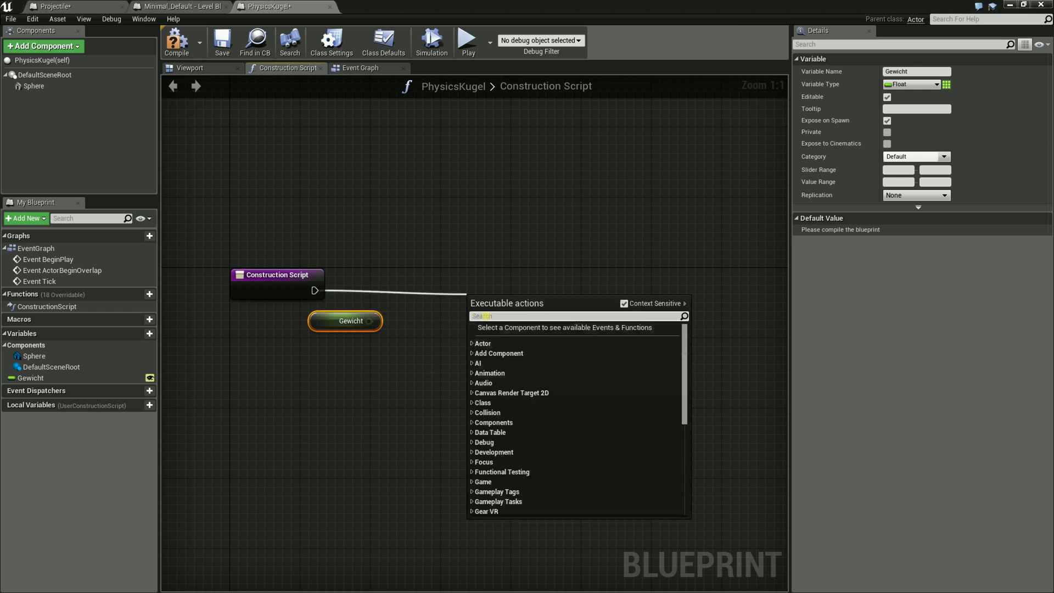
click(351, 395)
Enable the Sphere component's MassInKg override at 100 kg in its Physics settings
click(198, 72)
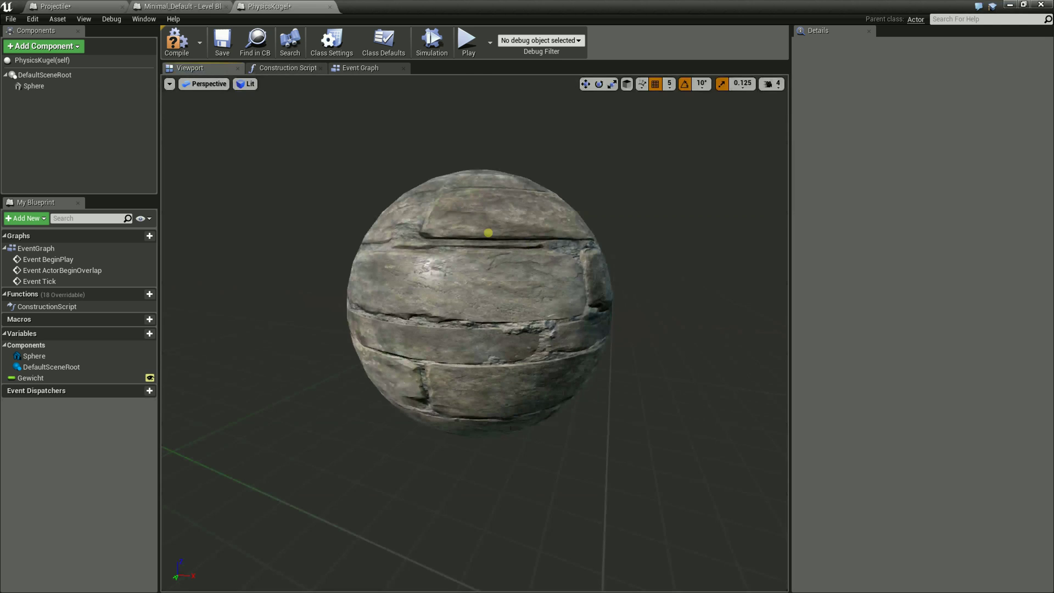
click(488, 233)
scroll(937, 344, down, 3)
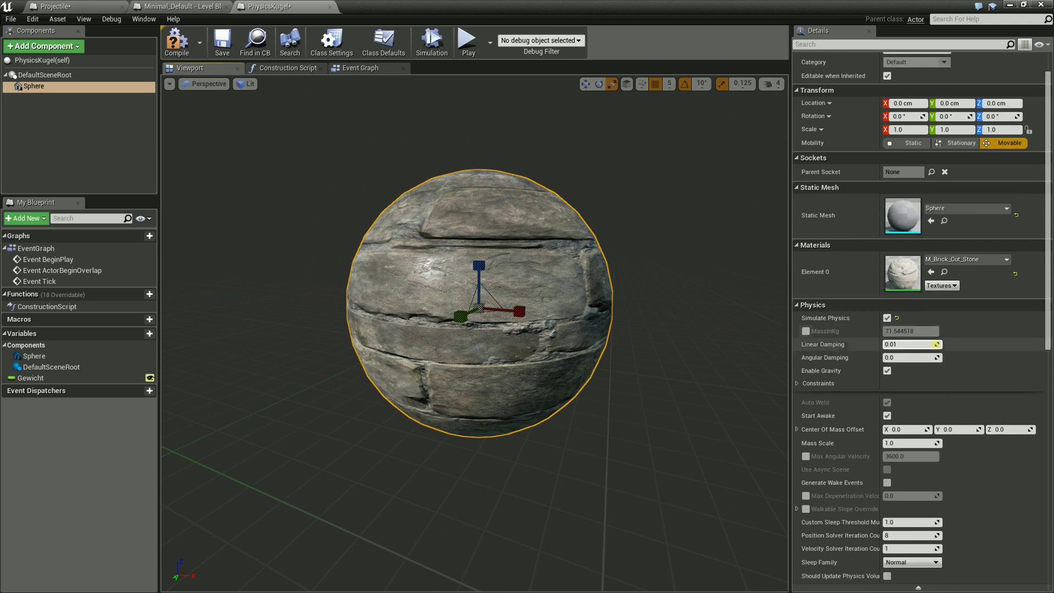
scroll(937, 345, down, 1)
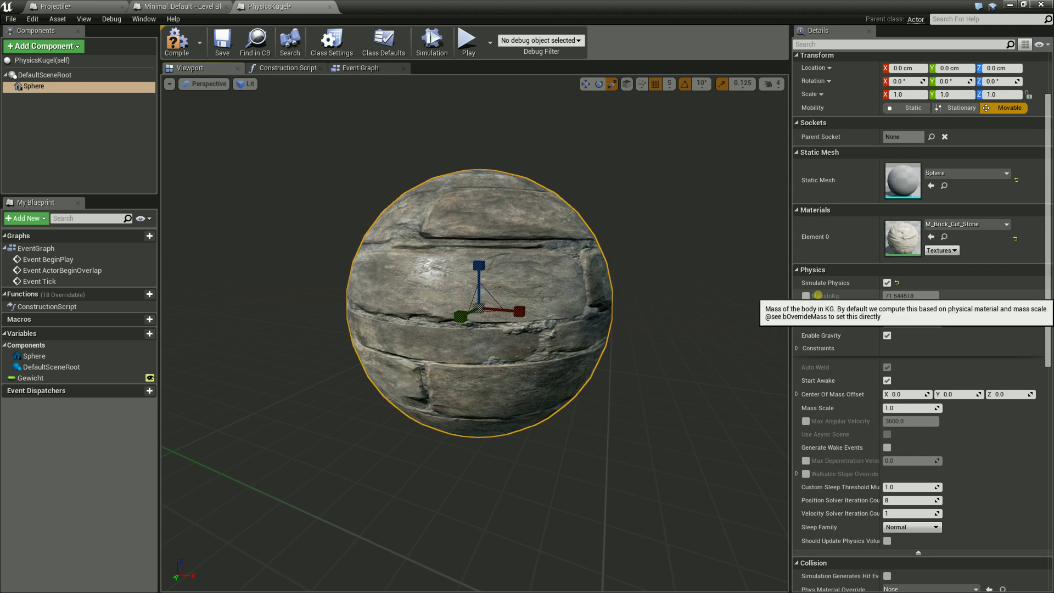
click(806, 296)
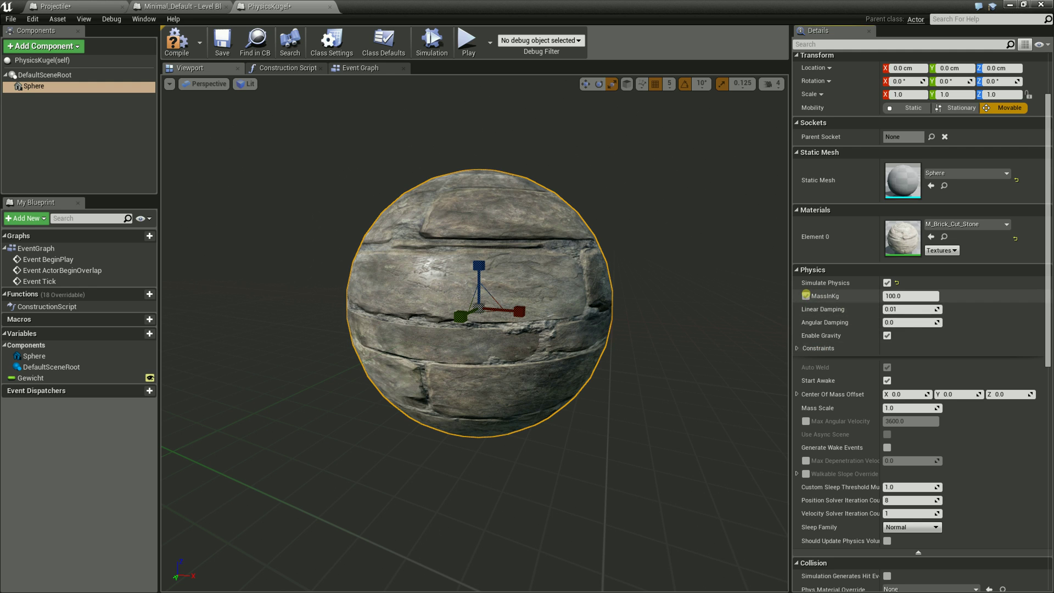
click(313, 67)
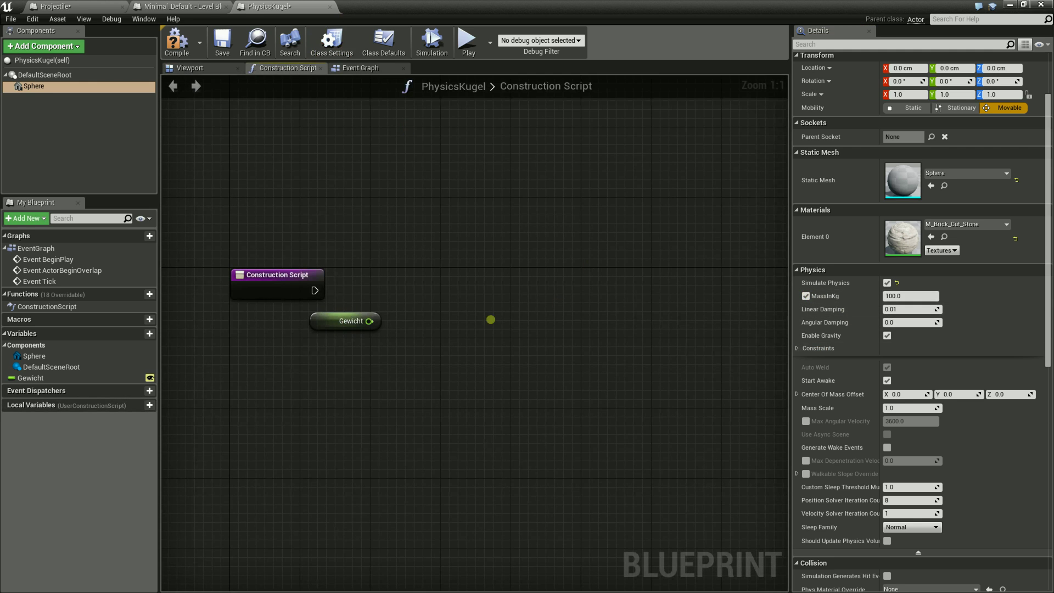
Add a Set Mass Override in Kg node targeting the Sphere component
drag(314, 290, 424, 265)
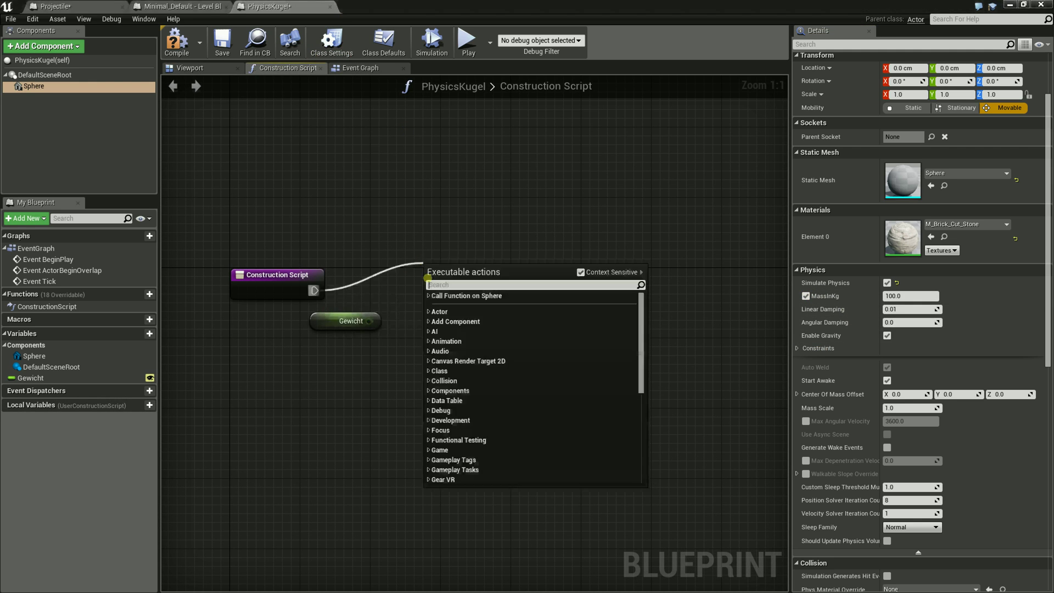
click(177, 145)
mouse_move(34, 86)
mouse_down()
mouse_move(335, 240)
mouse_move(444, 248)
mouse_up()
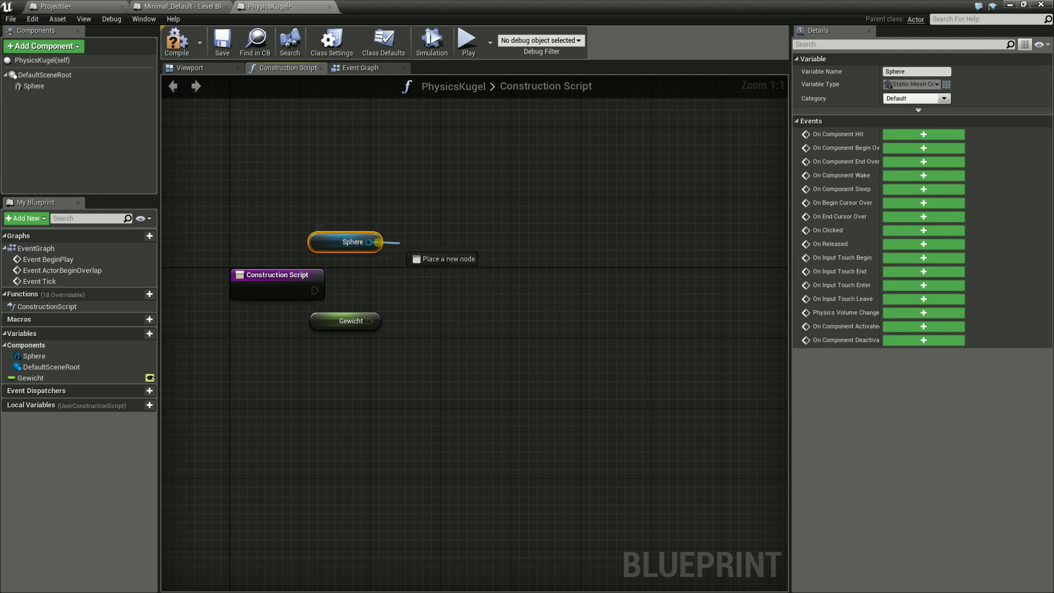
text(Mass)
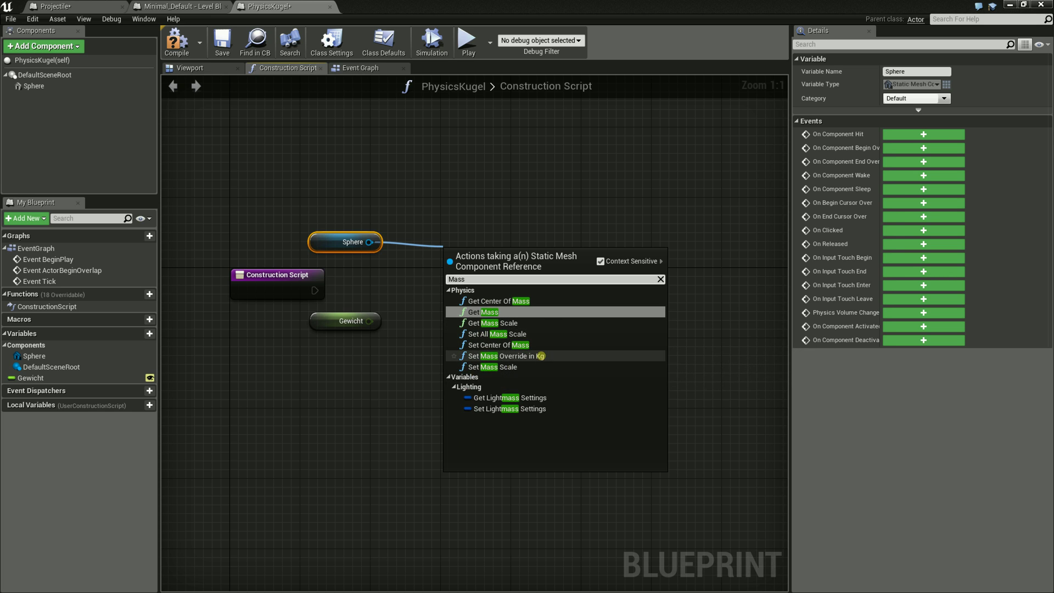
click(538, 355)
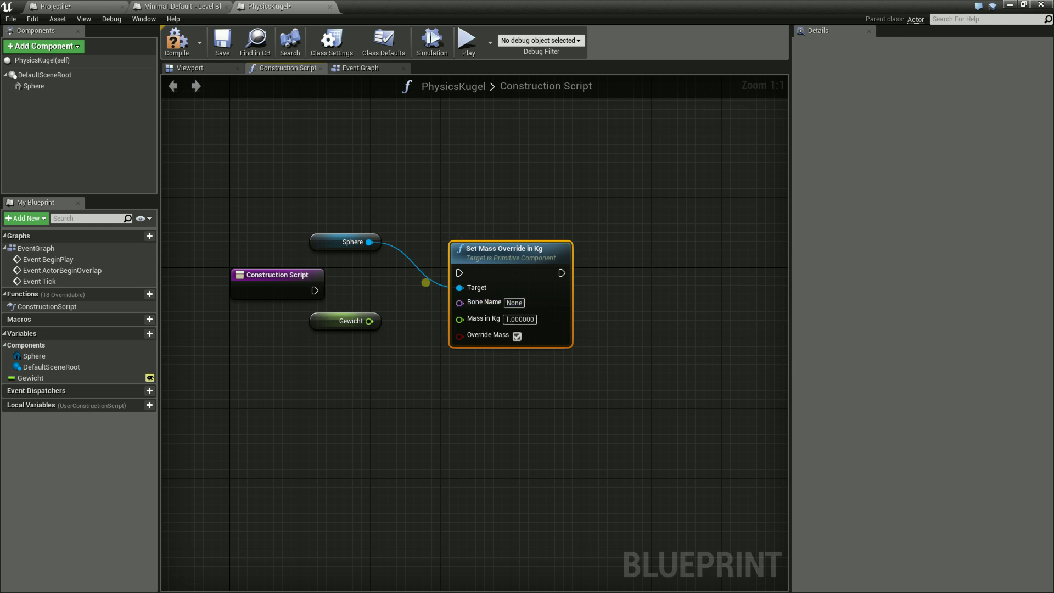
Run Set Mass Override in Kg from Construction Script, feeding Gewicht into Mass in Kg
drag(314, 290, 459, 272)
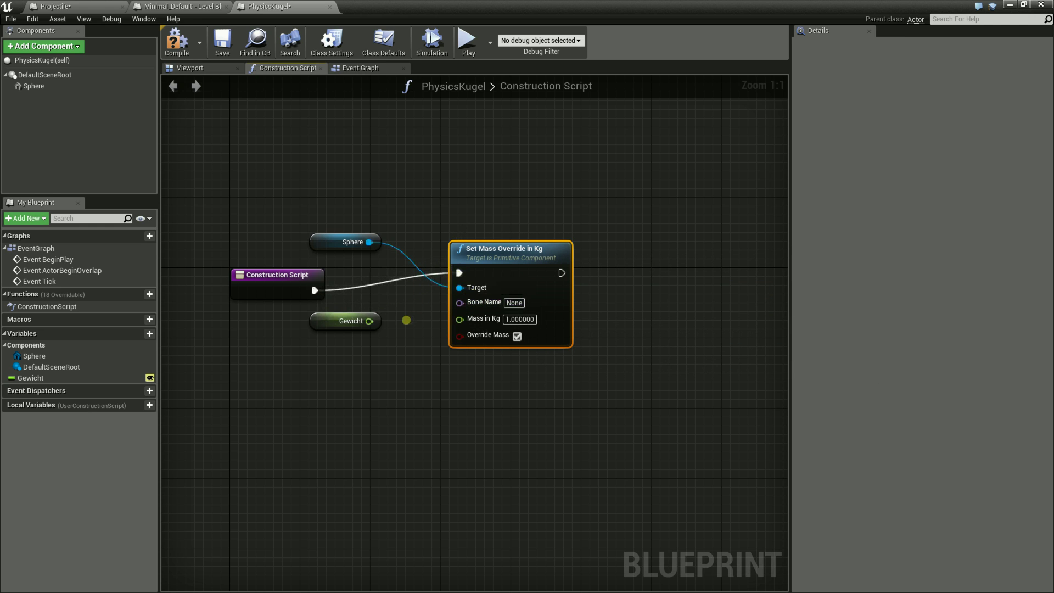
drag(368, 321, 460, 319)
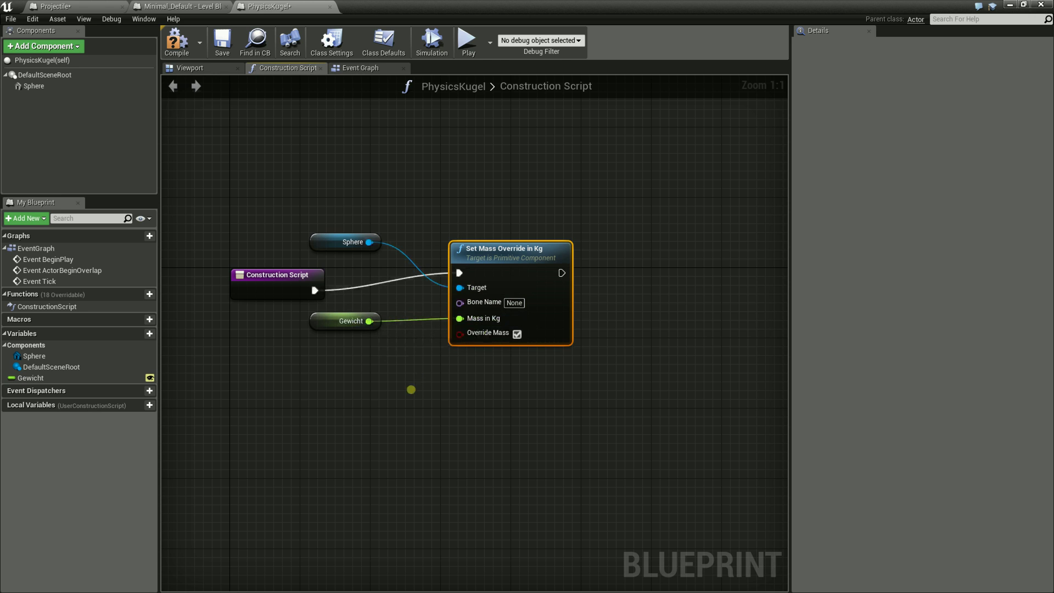
click(447, 384)
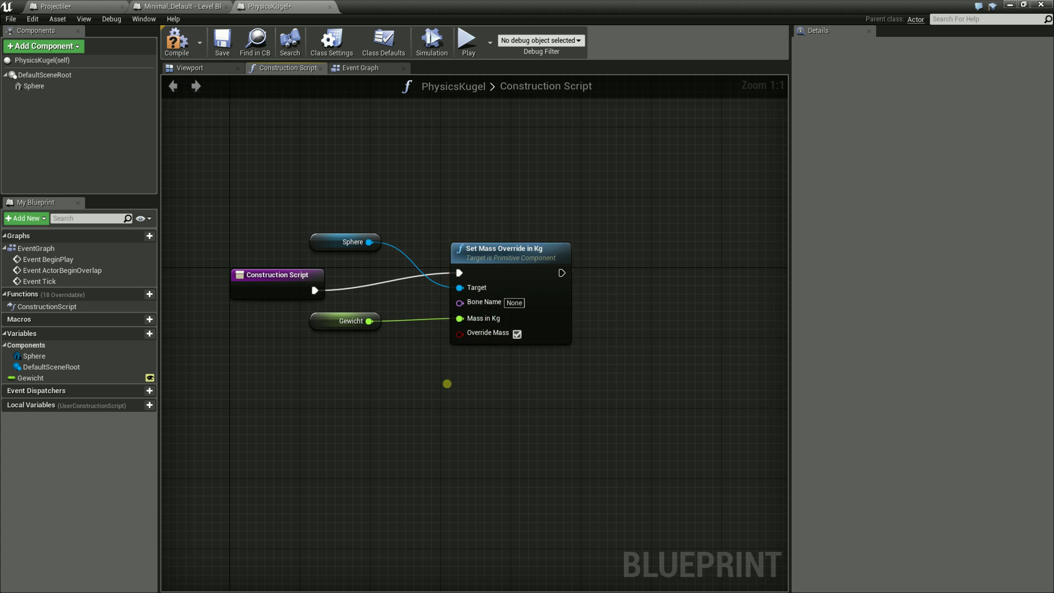
drag(637, 185, 233, 359)
click(307, 423)
Place a test PhysicsKugel sphere on the grass beside the house
double_click(529, 7)
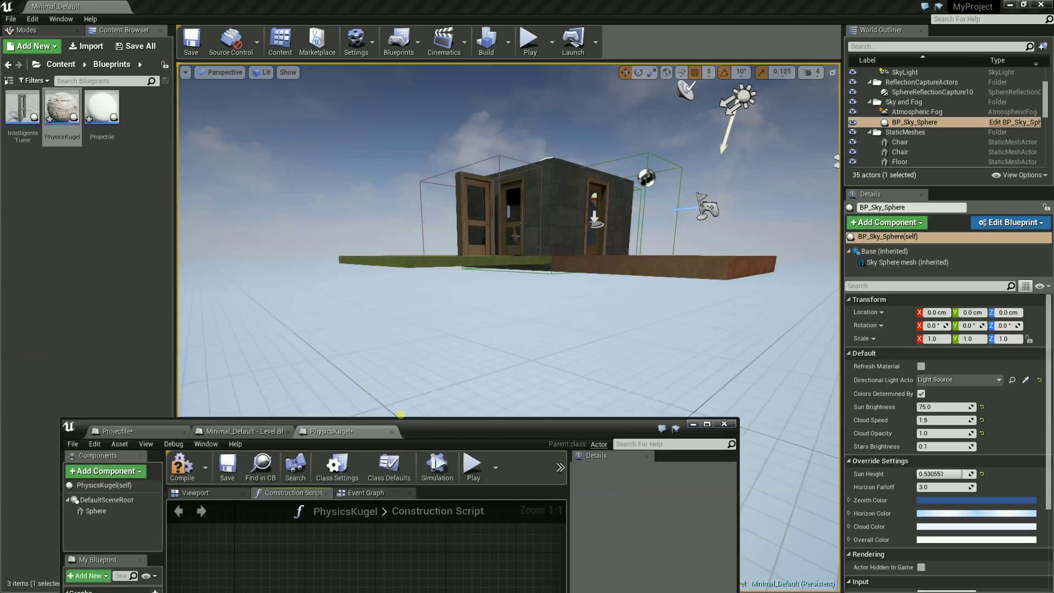
mouse_move(502, 234)
right_down()
mouse_move(530, 270)
mouse_move(545, 229)
right_up()
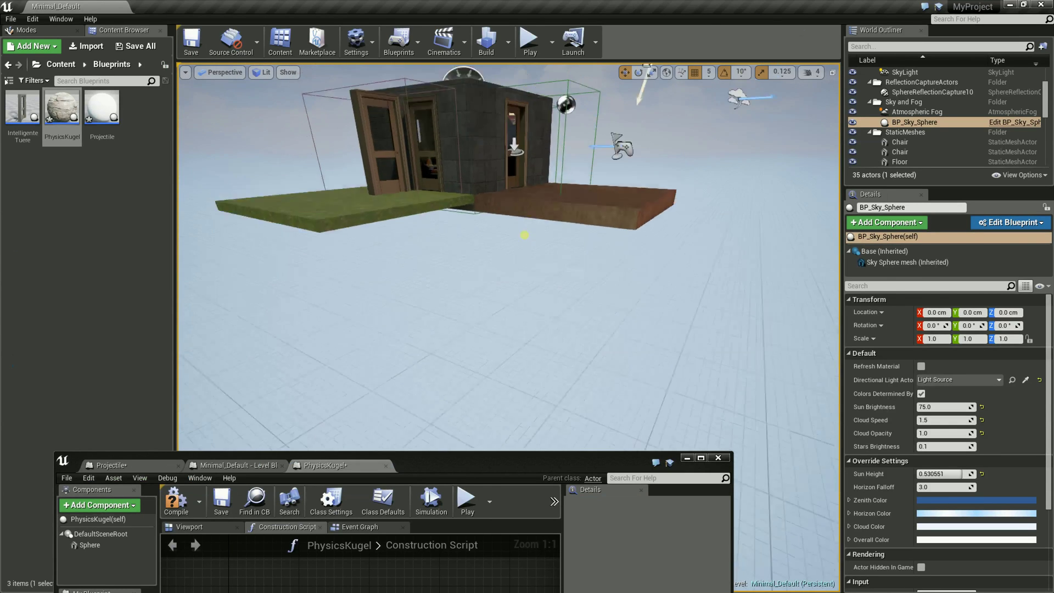
click(546, 229)
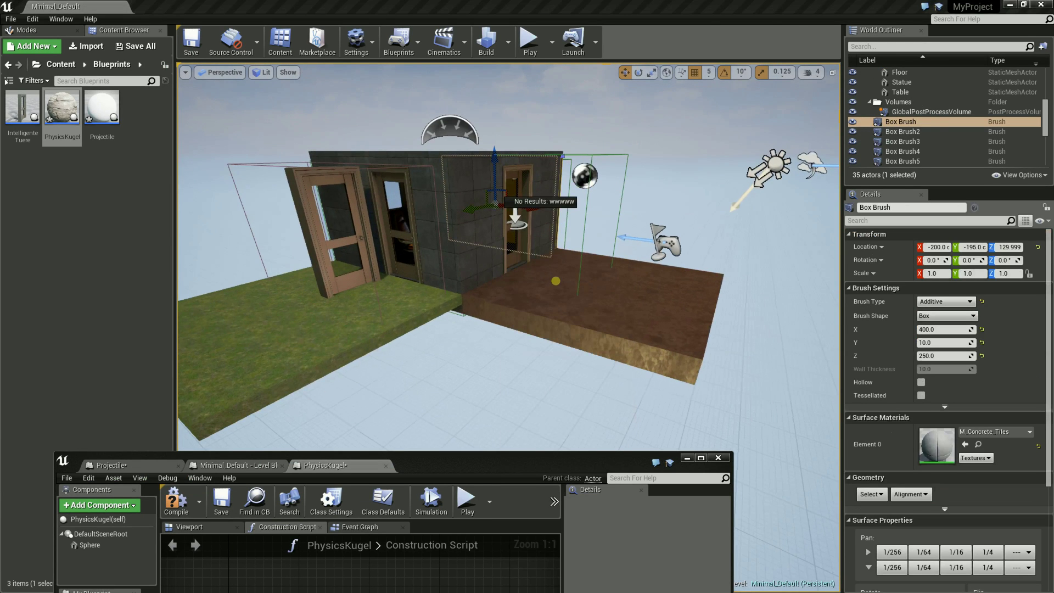
click(100, 115)
drag(67, 110, 284, 266)
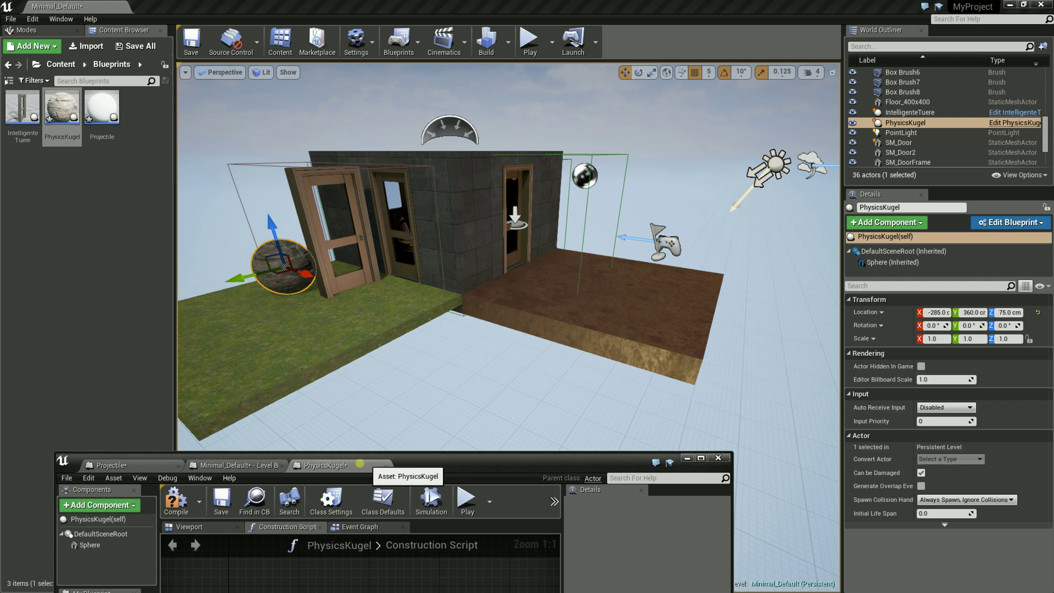
Save PhysicsKugel and delete the test sphere from the level
click(221, 502)
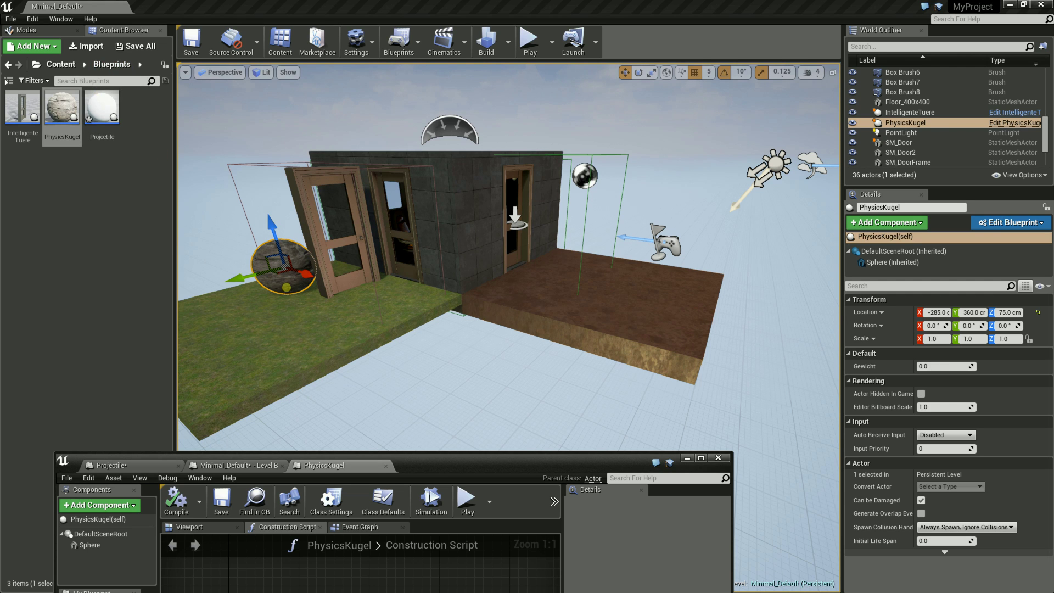
key(Delete)
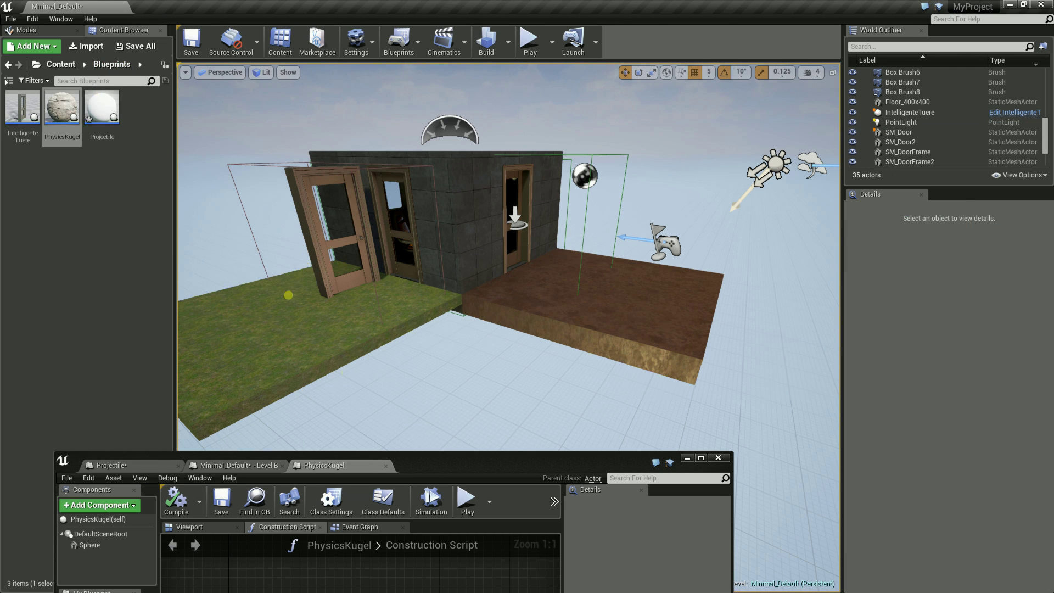
drag(421, 460, 493, 183)
Maximize the Projectile Event Graph and reposition the SpawnActor, GetWorldTransform and Sphere nodes
click(184, 187)
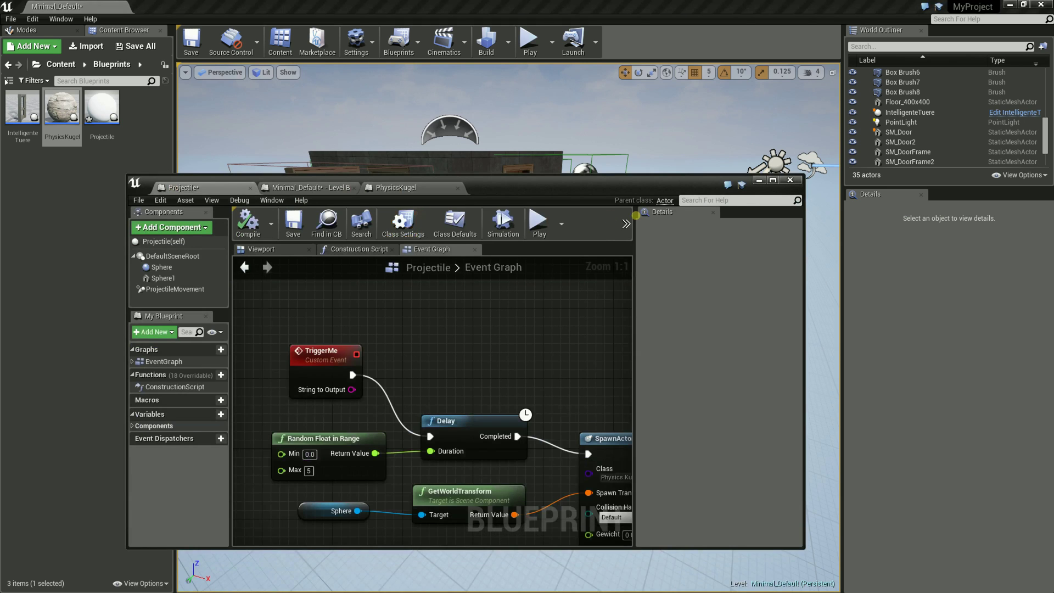
click(773, 180)
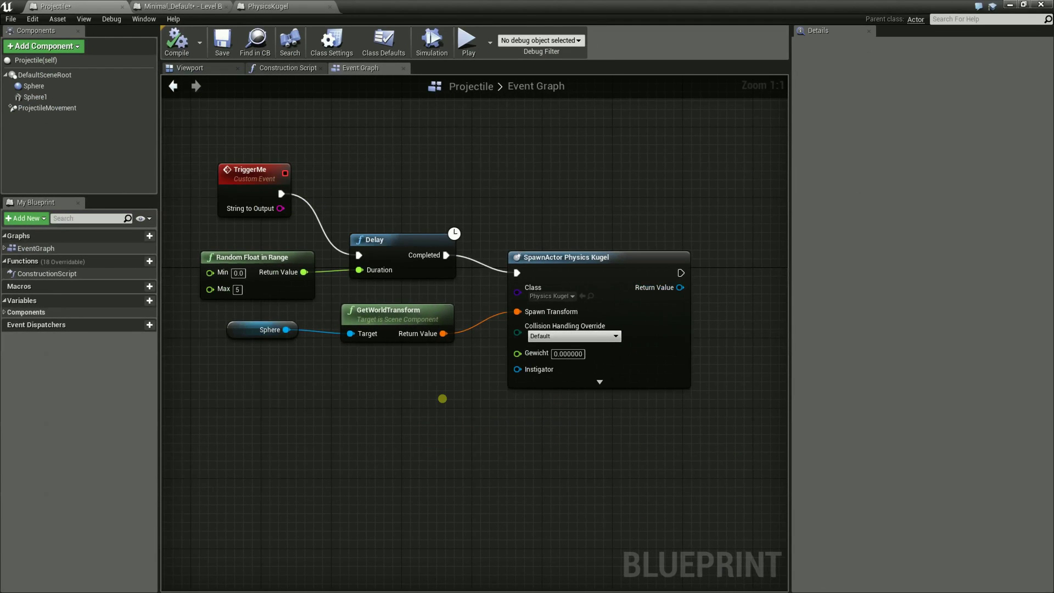
right_drag(410, 394, 455, 403)
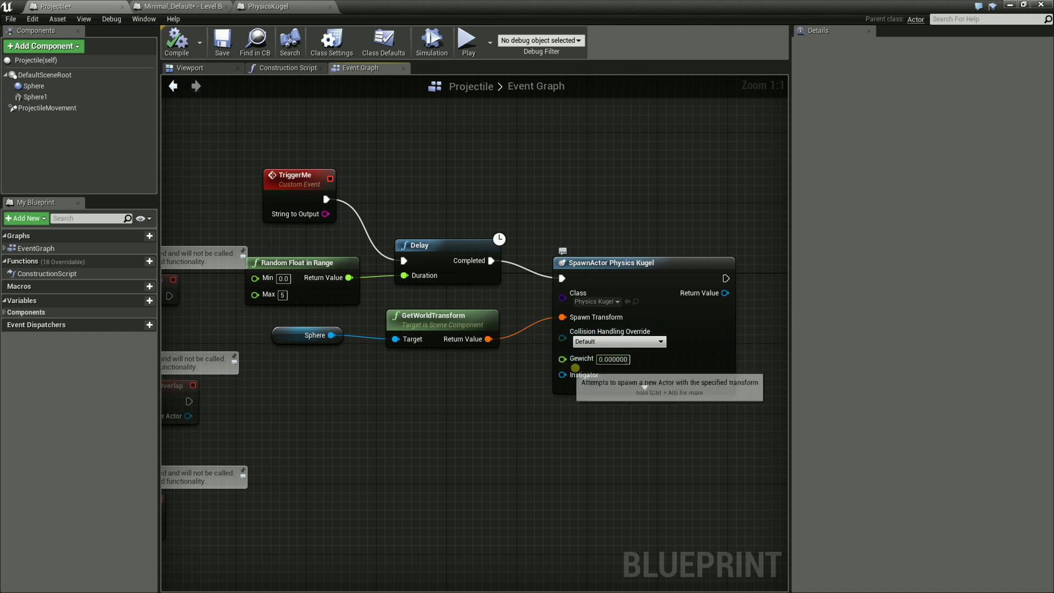
drag(643, 264, 652, 238)
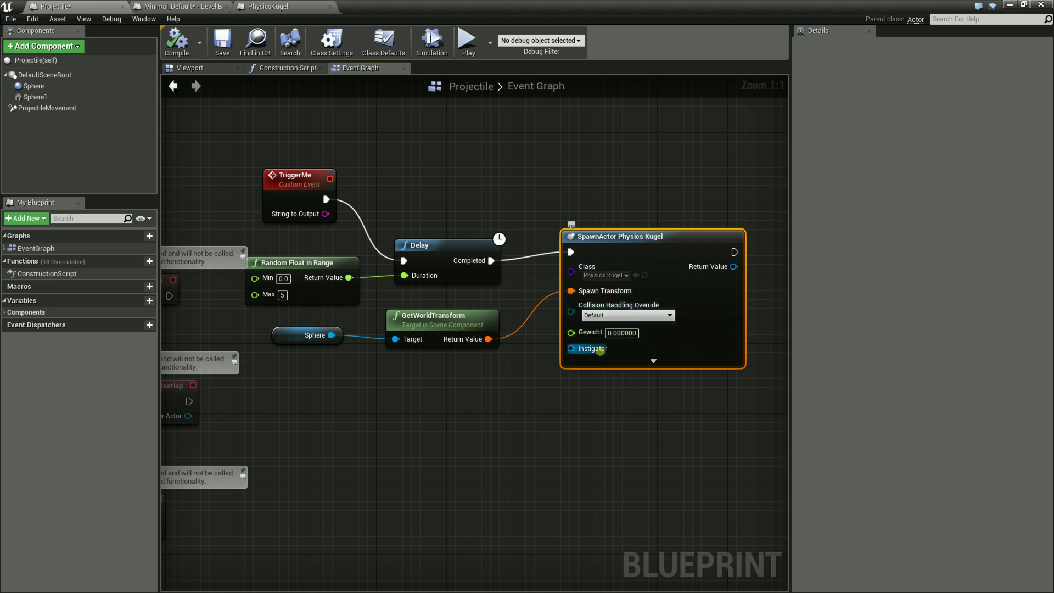
drag(668, 245, 686, 264)
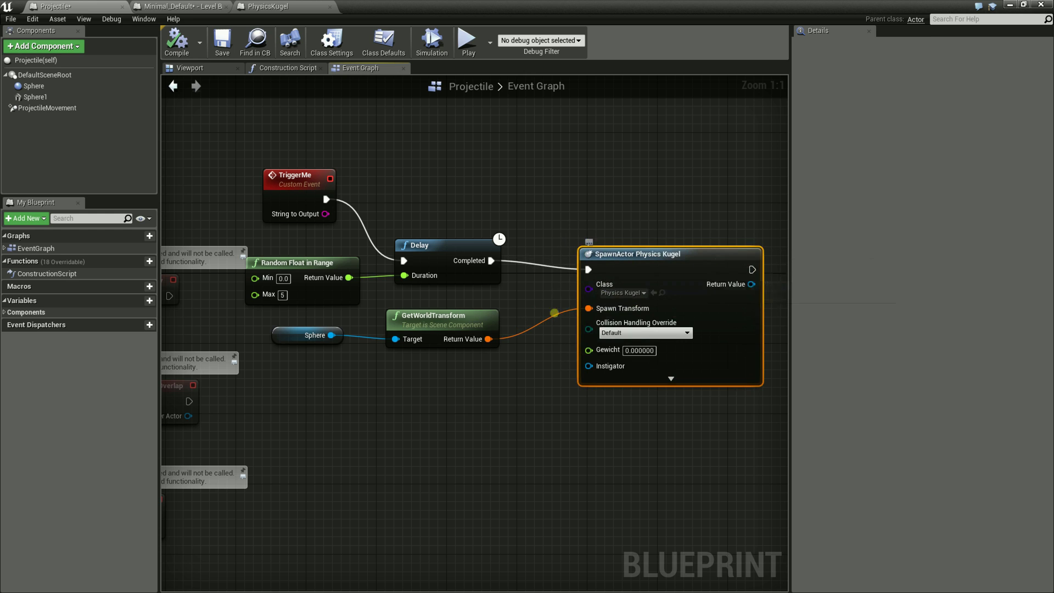
drag(481, 314, 481, 306)
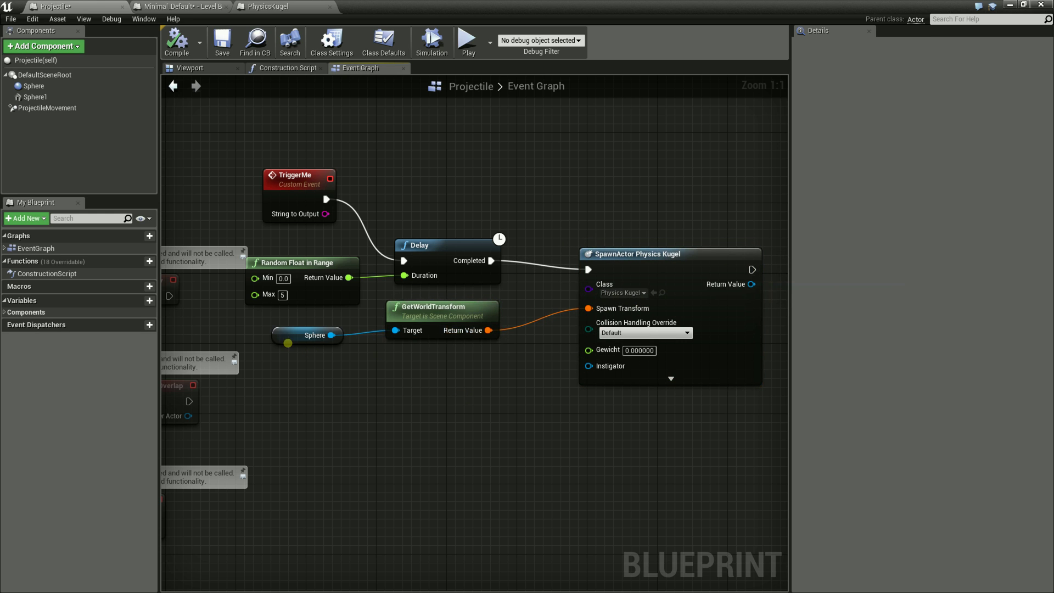
drag(288, 343, 305, 335)
click(318, 380)
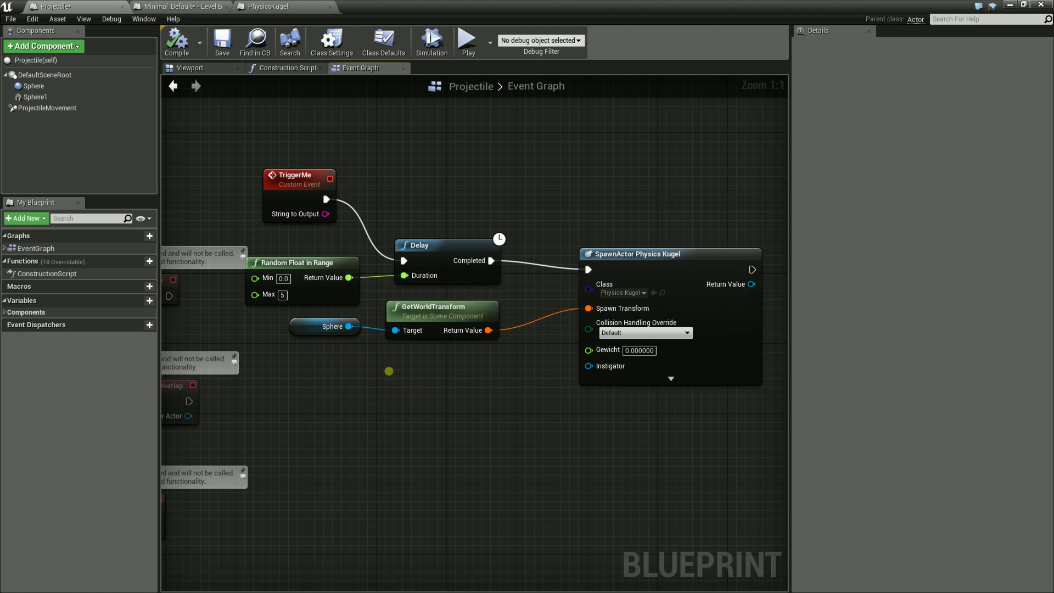
Add a Random Float in Range node (Min 20, Max 1000) wired into SpawnActor's Gewicht
right_click(389, 370)
text(Random)
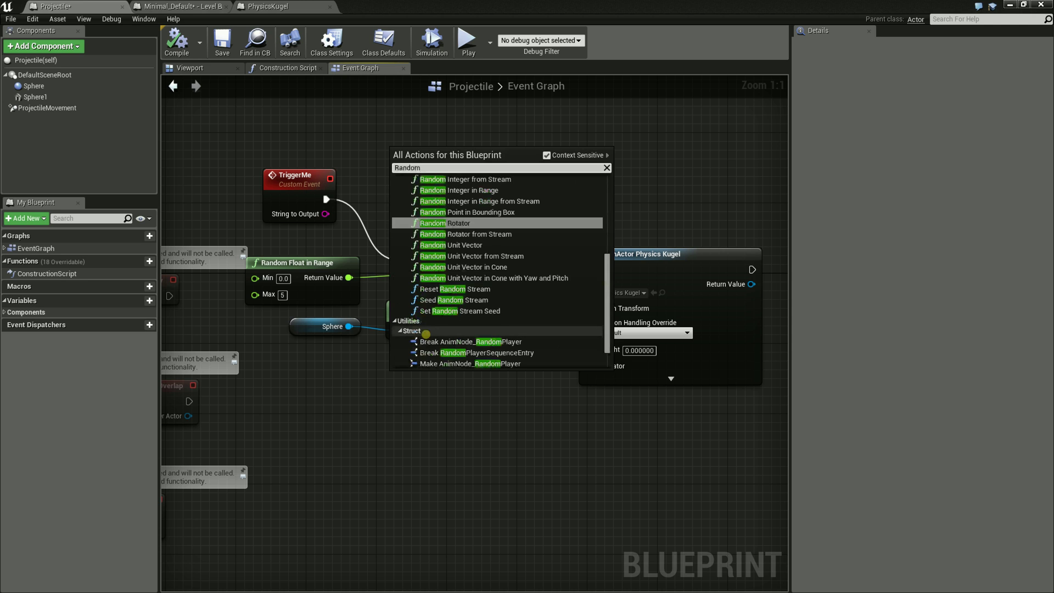
text( Flo)
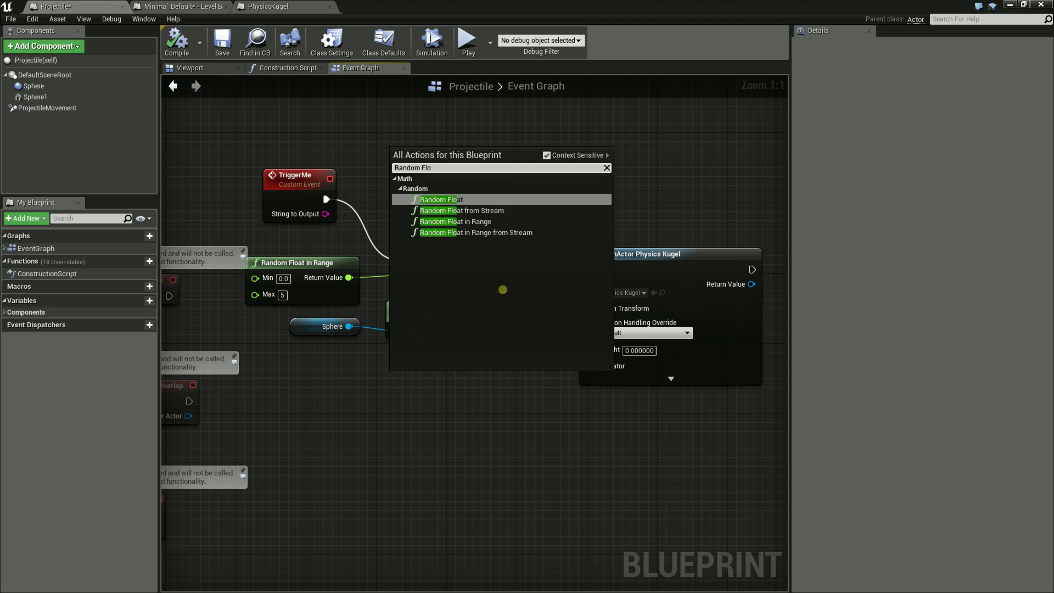
key(Down)
key(Down)
key(Return)
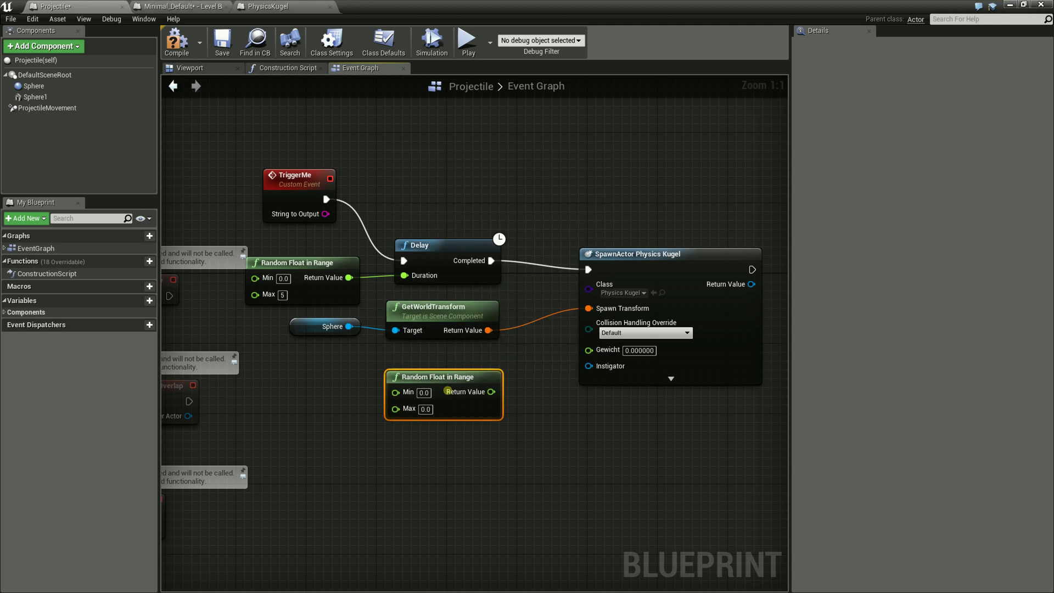
key(Tab)
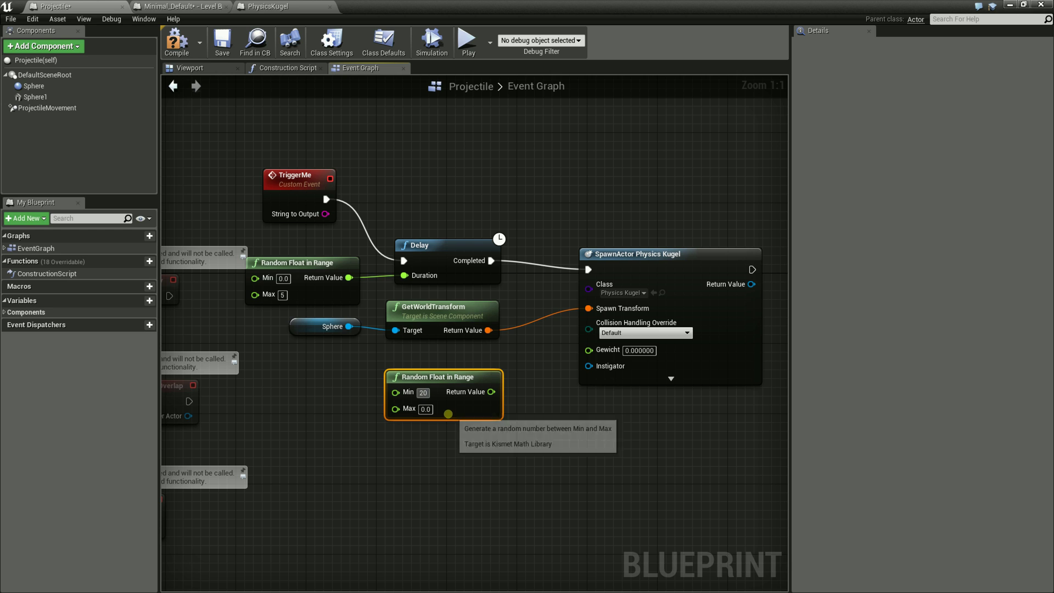
key(Tab)
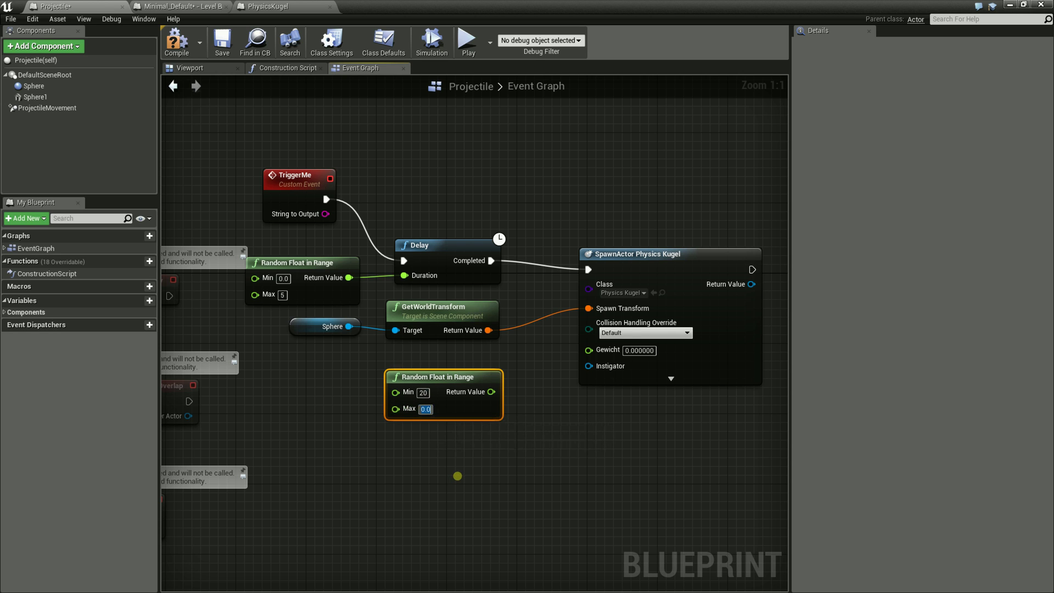
text(1000)
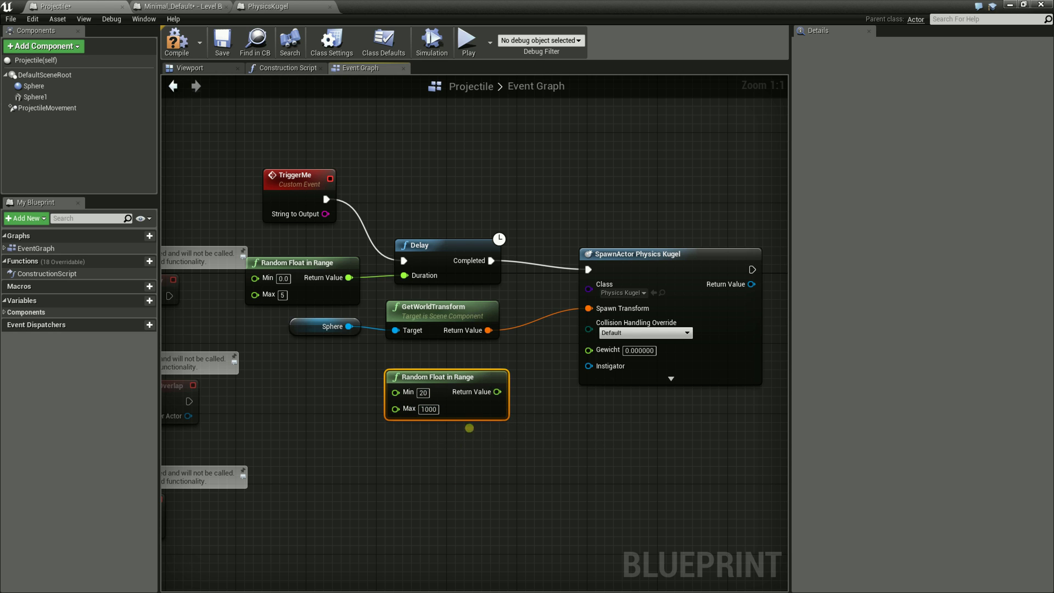
drag(497, 392, 589, 350)
click(600, 436)
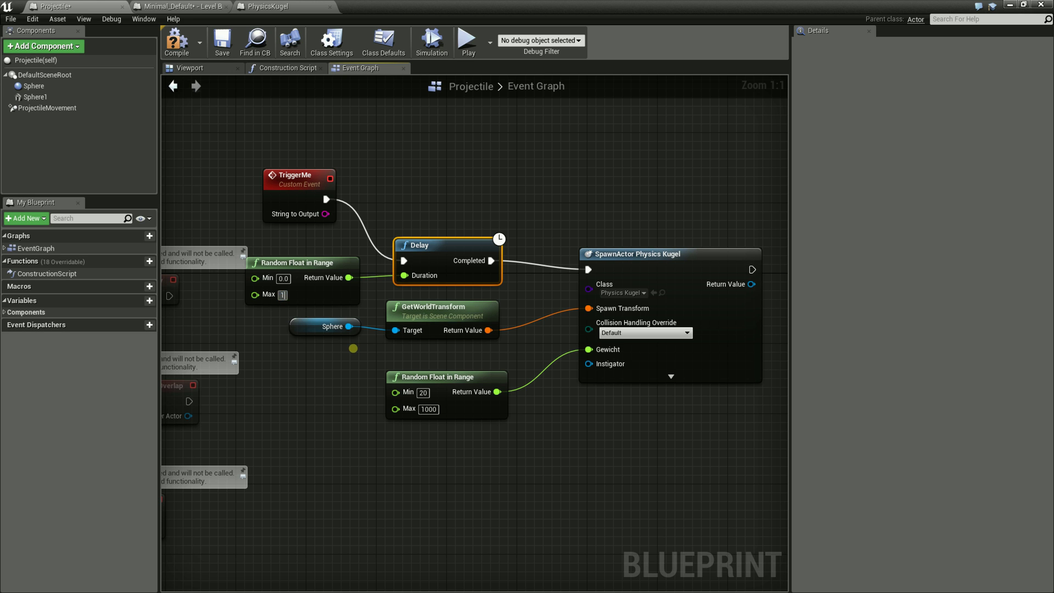
Save the Projectile blueprint
click(348, 456)
right_drag(602, 455, 568, 466)
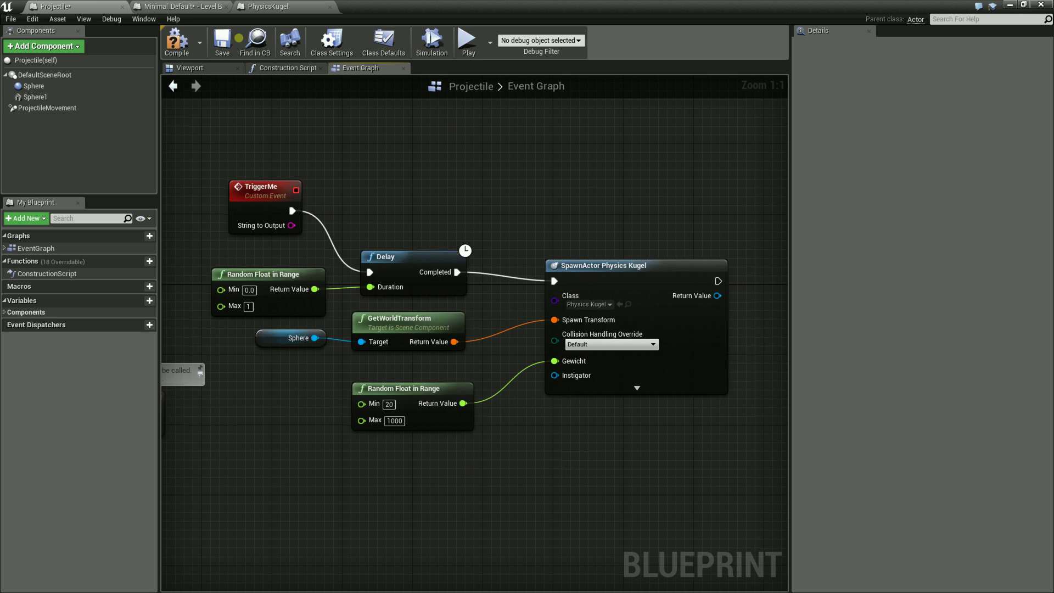
click(222, 41)
Move the Blueprint window aside and start a Play-in-Editor session with an overview camera
double_click(612, 7)
drag(549, 285, 429, 541)
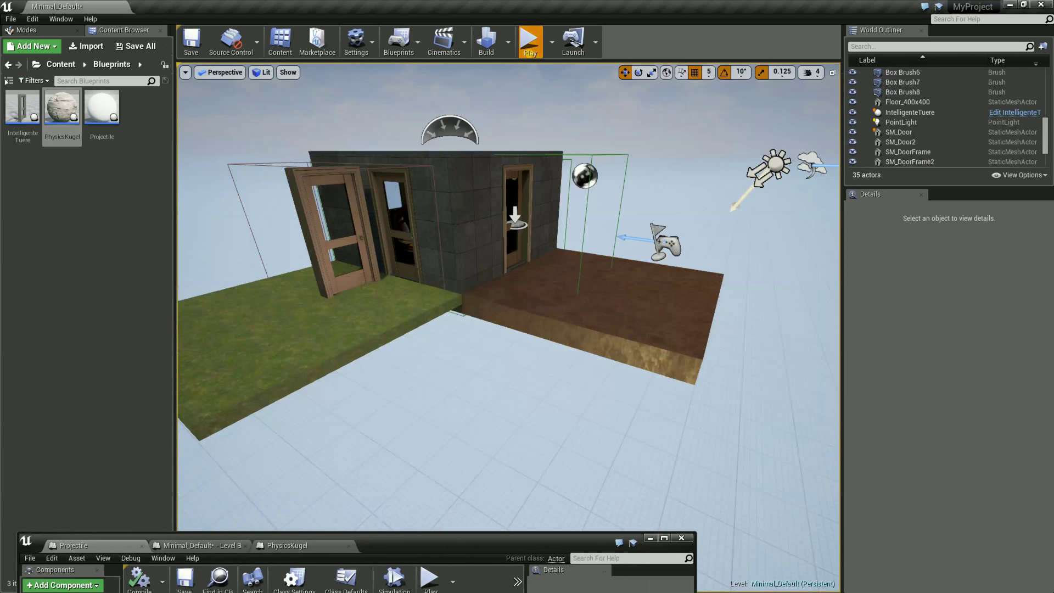
click(529, 42)
click(571, 330)
key(s)
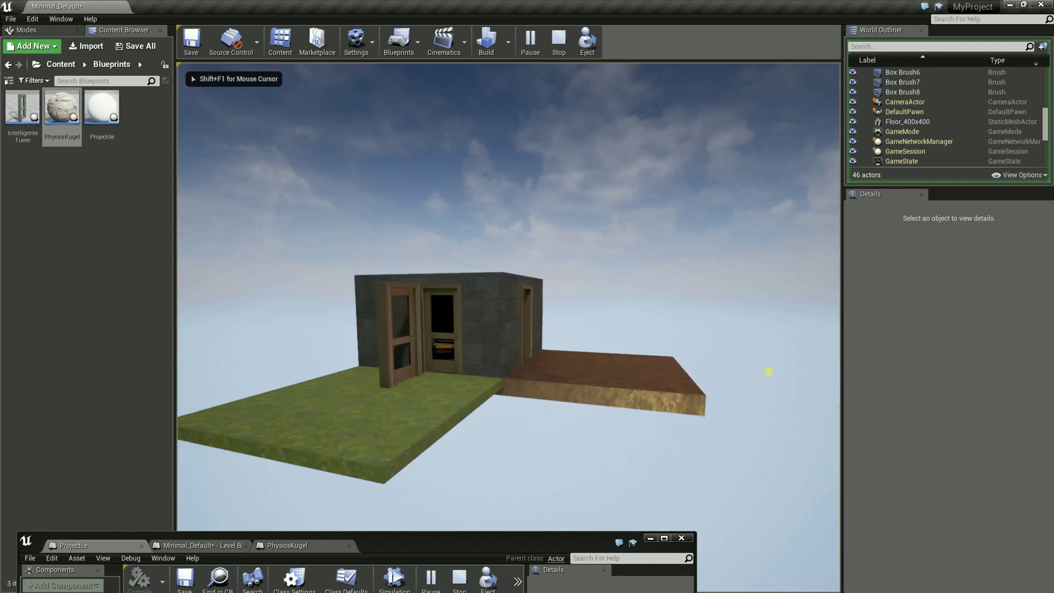
Fire a long stream of projectiles that spawn falling stone physics balls toward the house
click(767, 373)
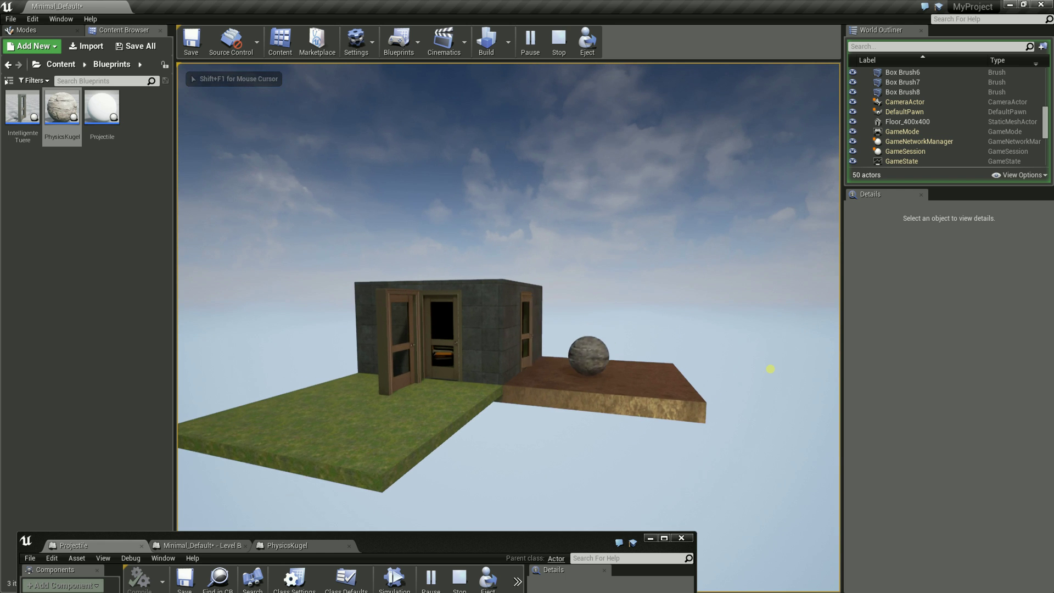
click(773, 365)
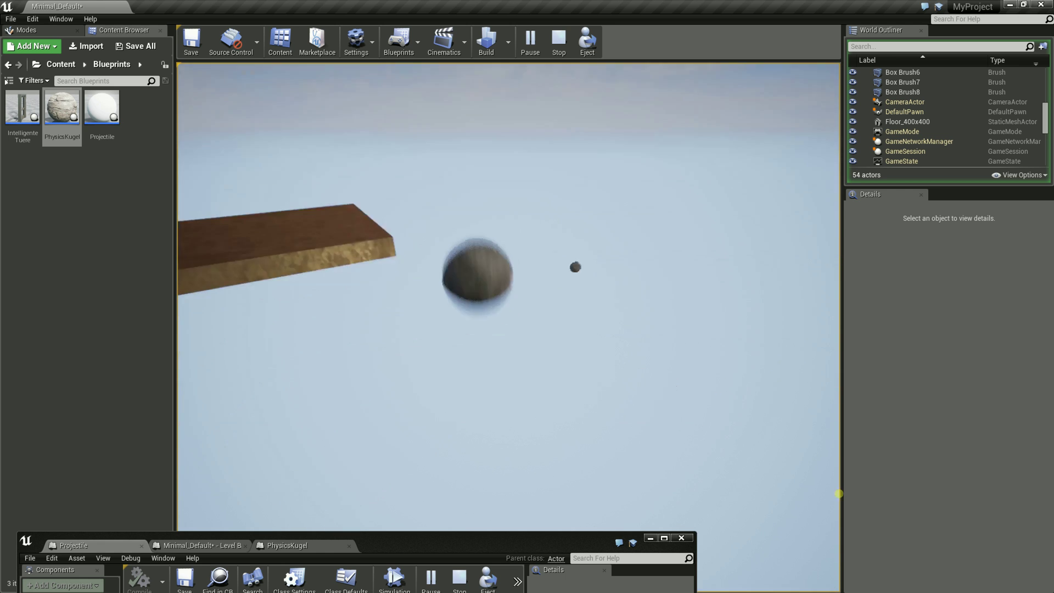
click(769, 520)
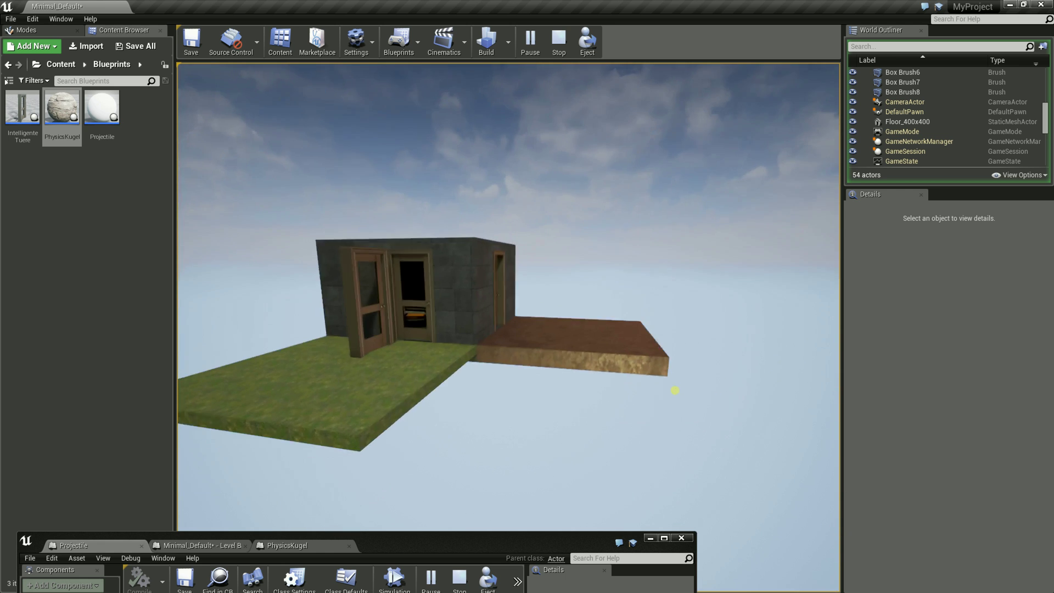
click(676, 389)
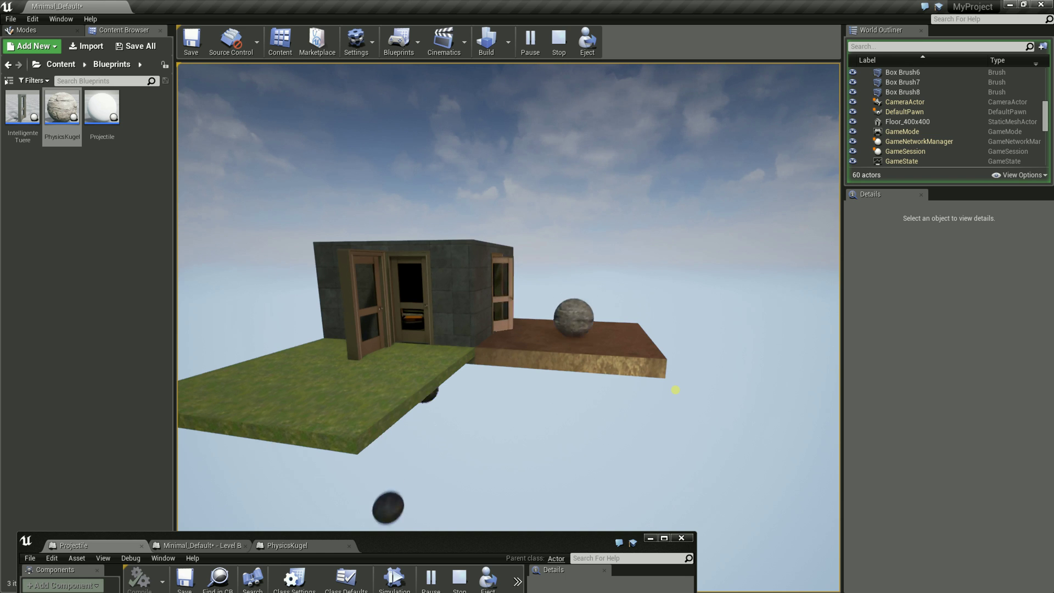
click(675, 389)
click(696, 437)
click(696, 434)
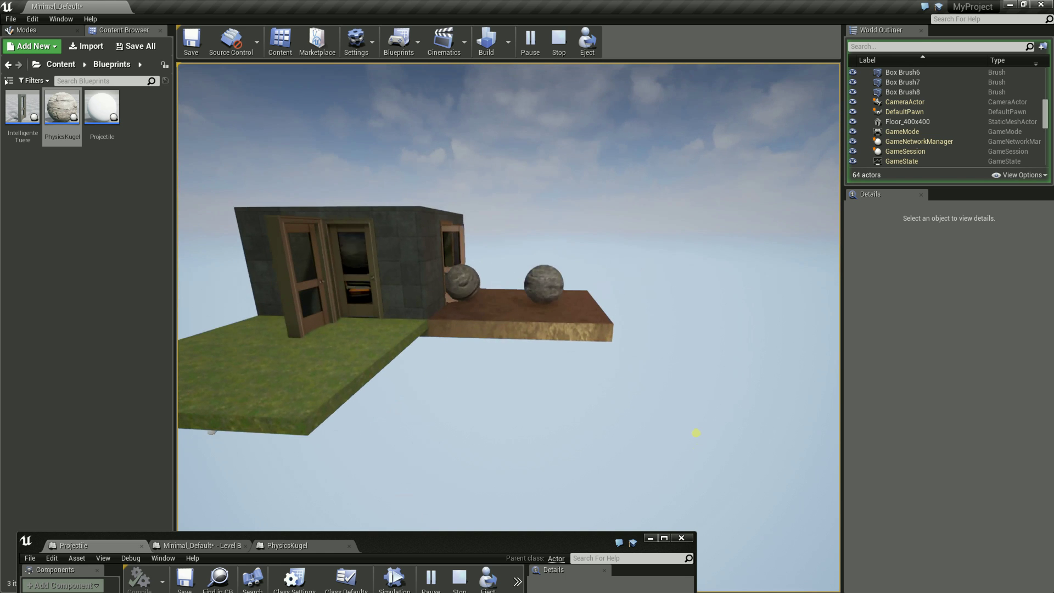
click(696, 433)
click(697, 428)
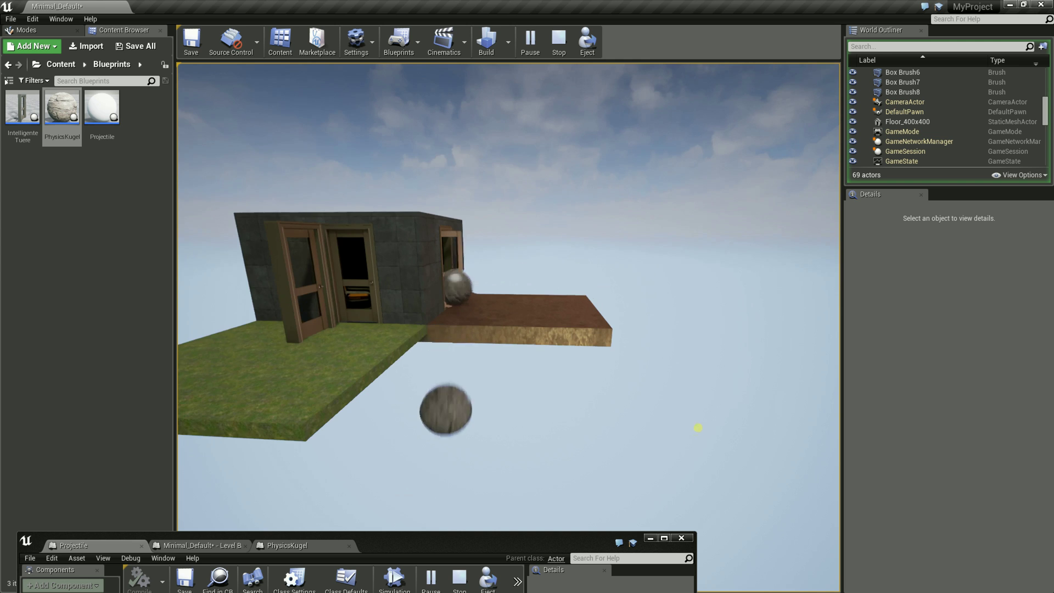
click(697, 429)
click(696, 429)
click(695, 429)
click(696, 429)
click(697, 428)
click(704, 427)
click(704, 426)
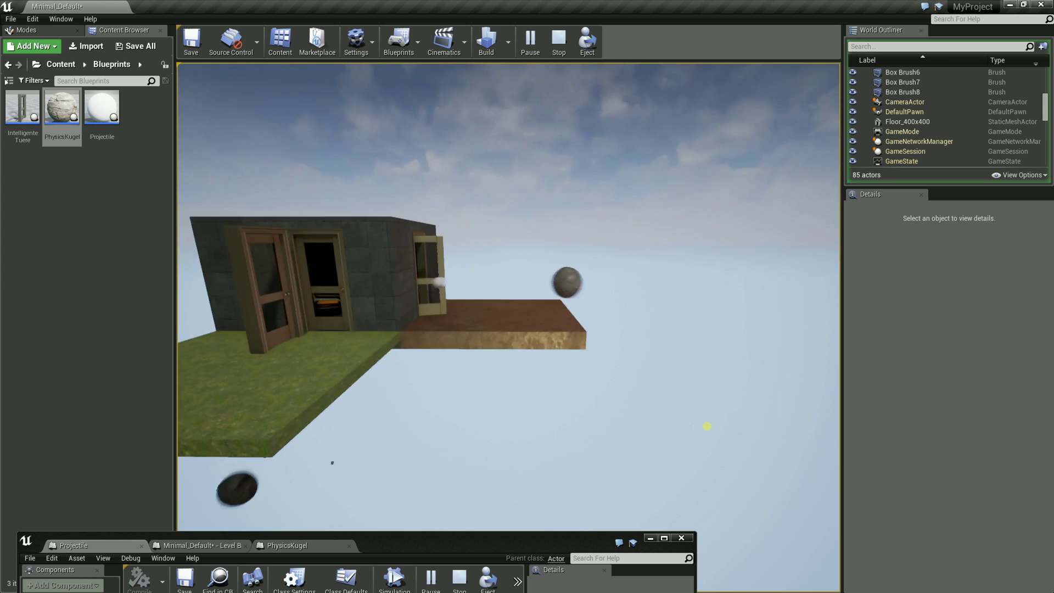
click(691, 456)
click(632, 549)
click(597, 426)
click(512, 337)
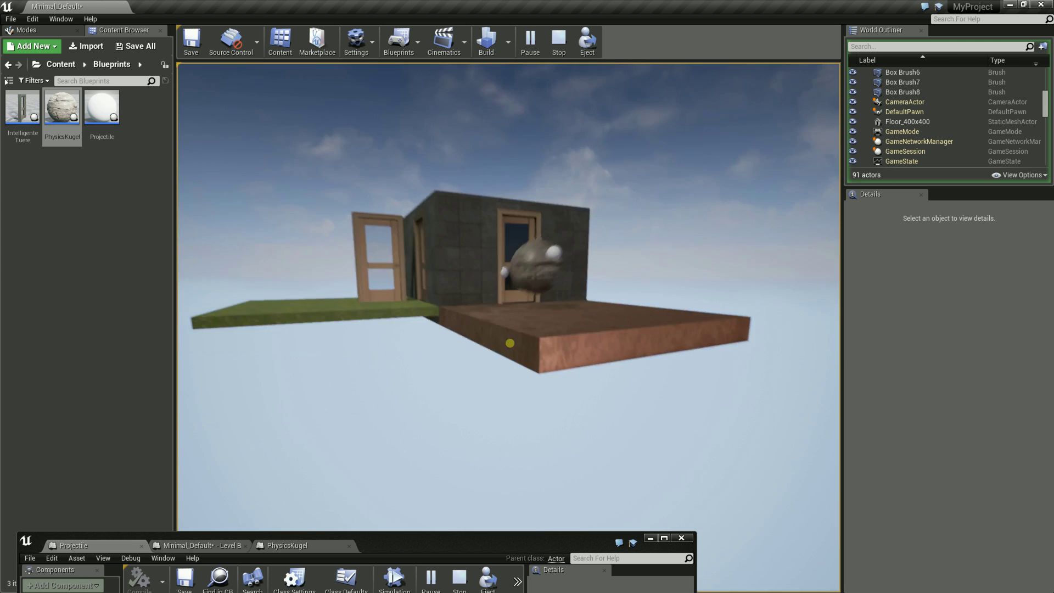
click(539, 337)
click(626, 334)
click(626, 333)
click(625, 330)
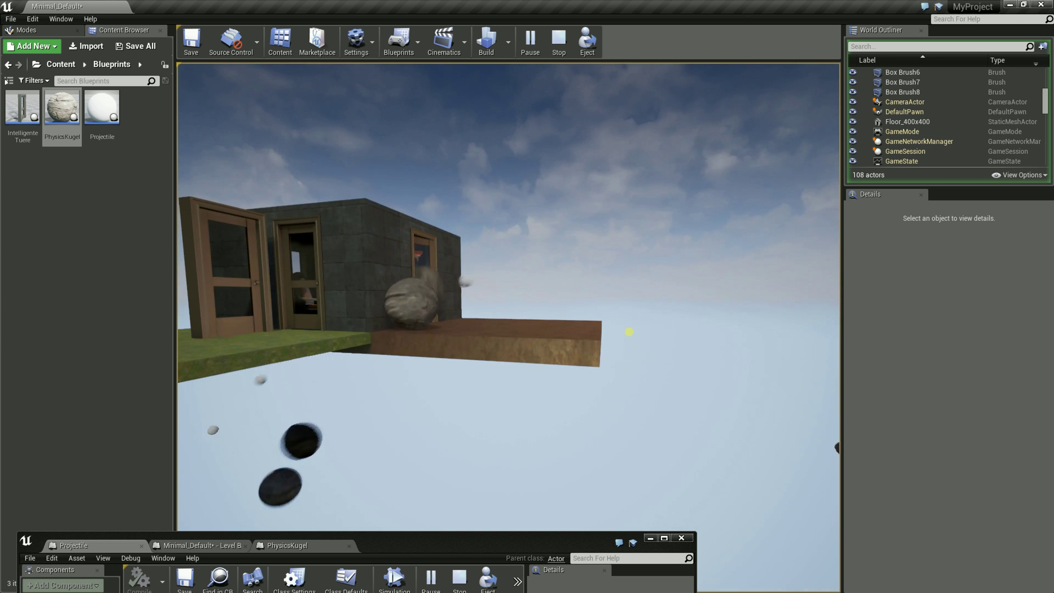
click(617, 339)
click(582, 339)
click(548, 340)
Move up to the brown platform, drop one more ball onto it, then end the play session
key(w)
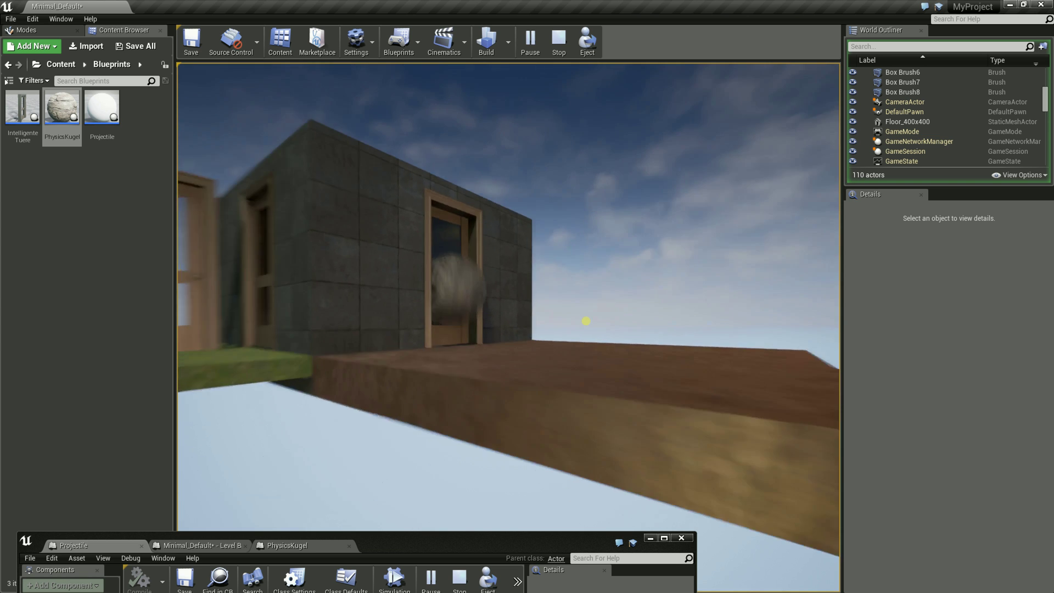
key(s)
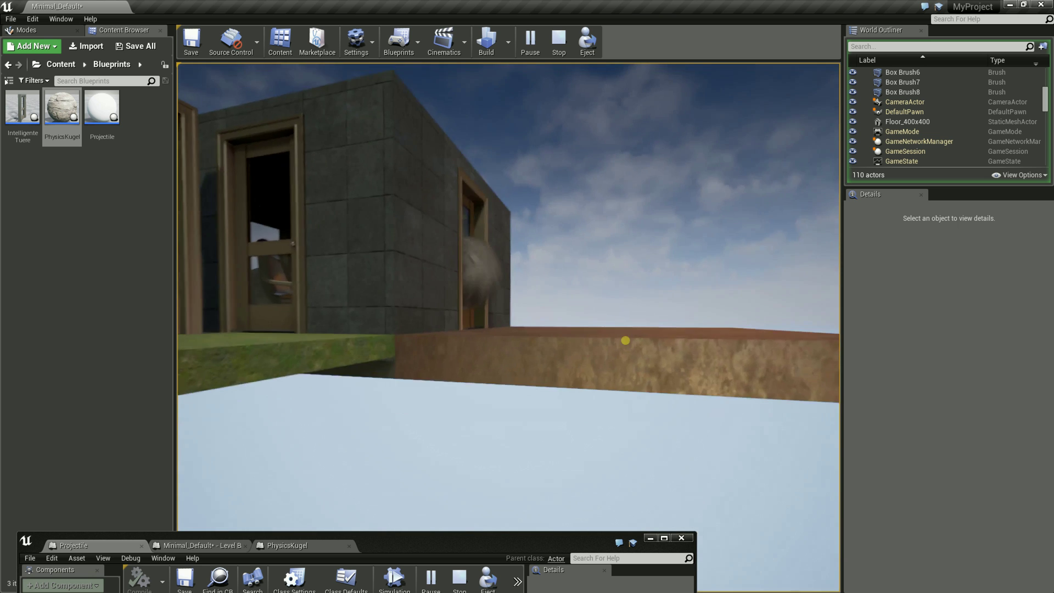
key(w)
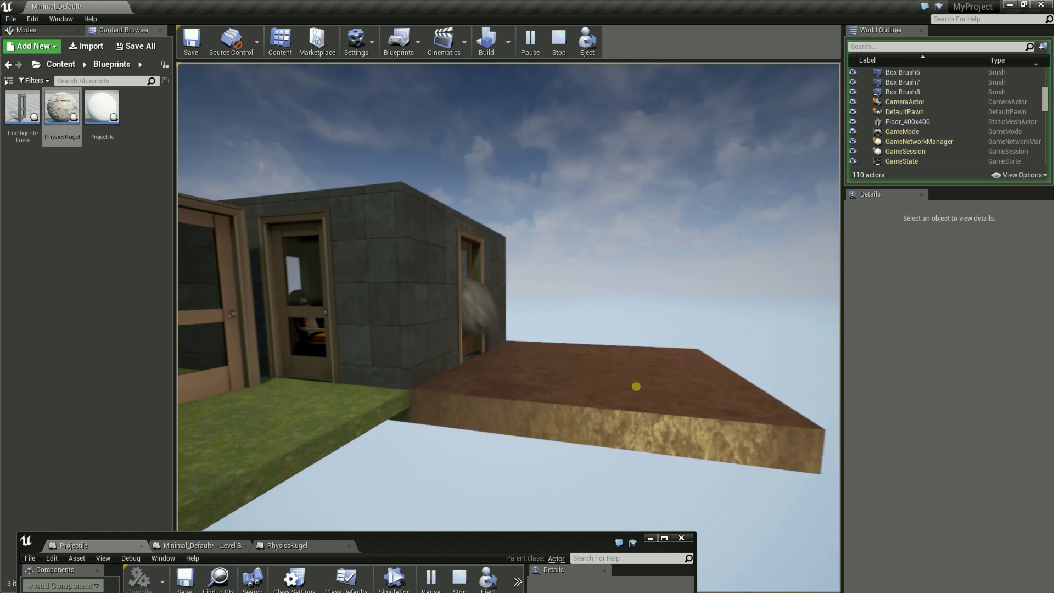
click(636, 390)
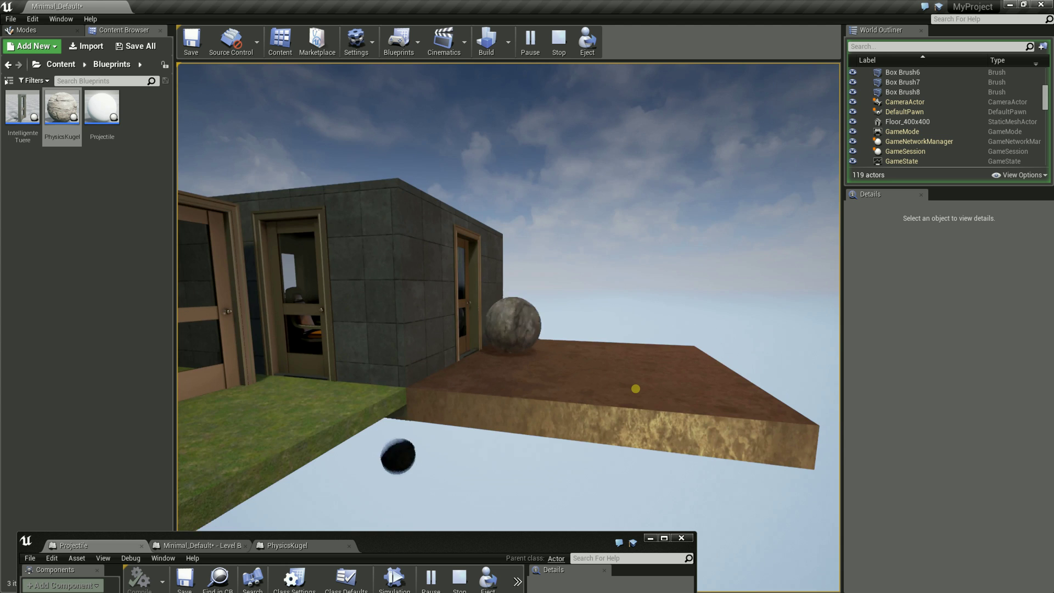
key(s)
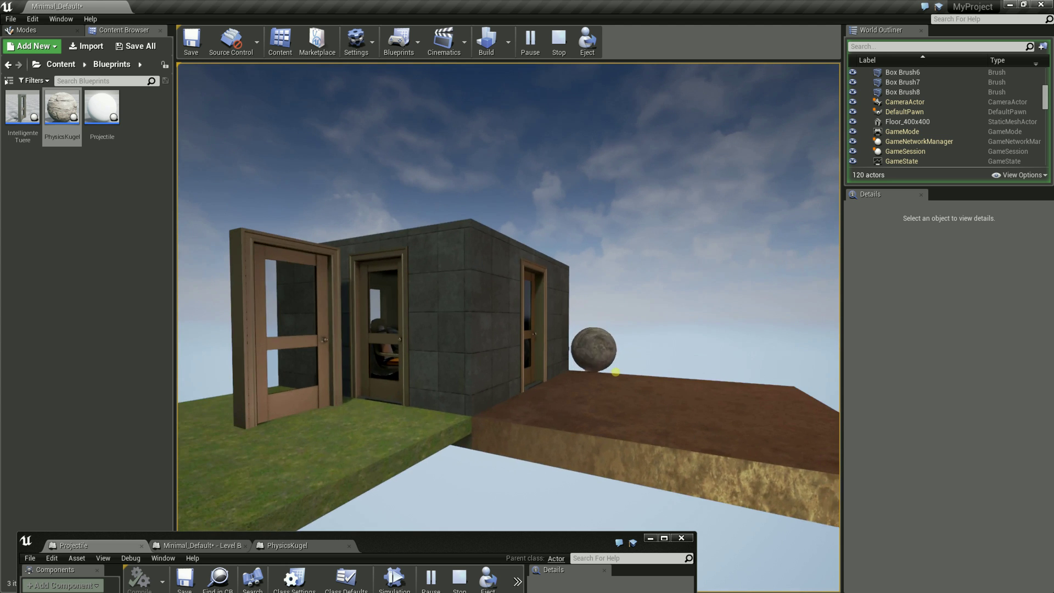
key(Escape)
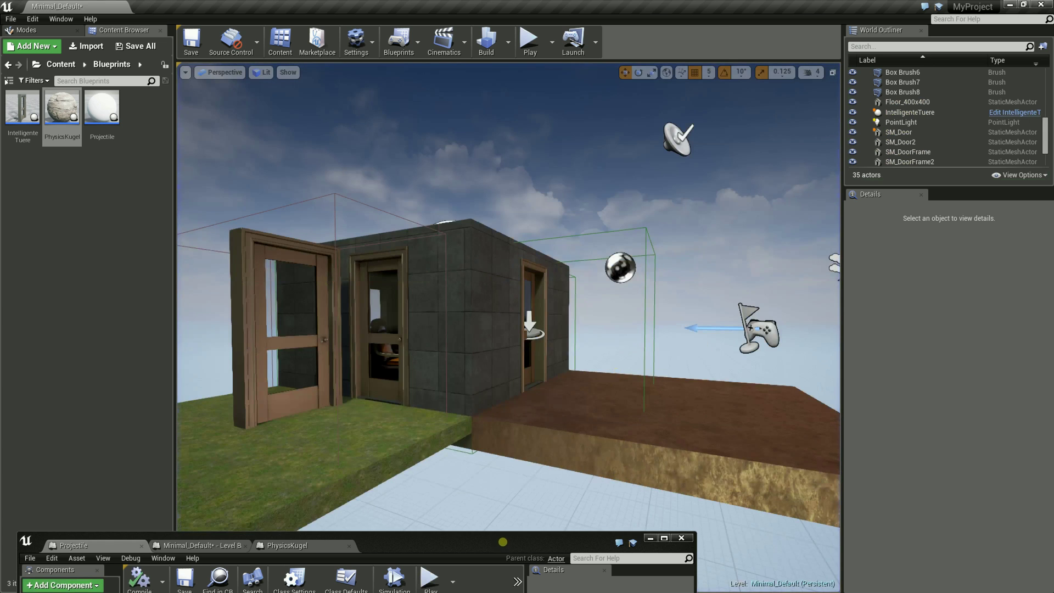
Maximize the Blueprint editor and center the SpawnActor Physics Kugel node with its random Gewicht input
double_click(503, 544)
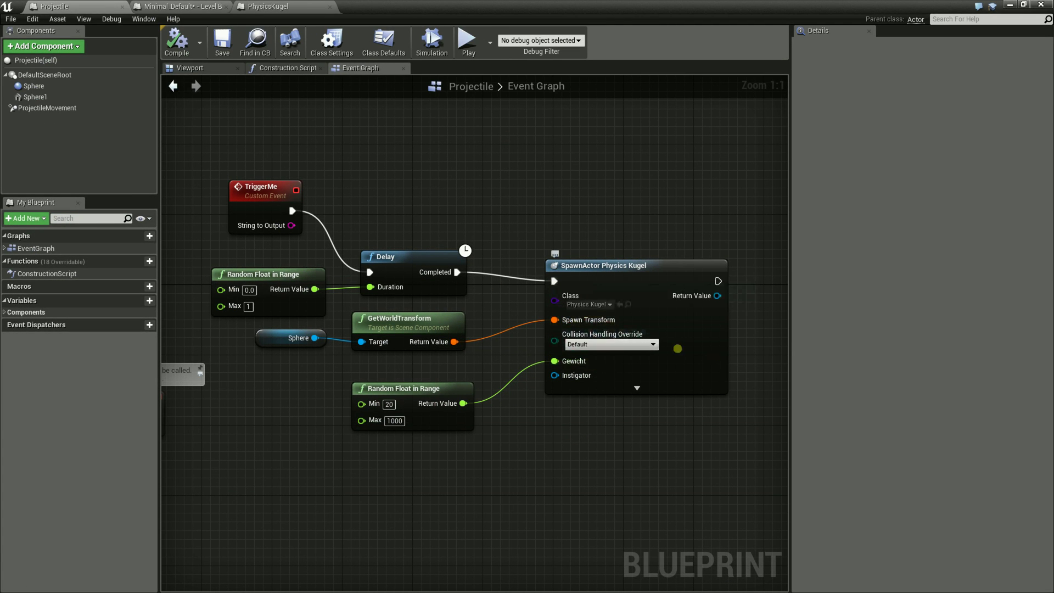
click(632, 269)
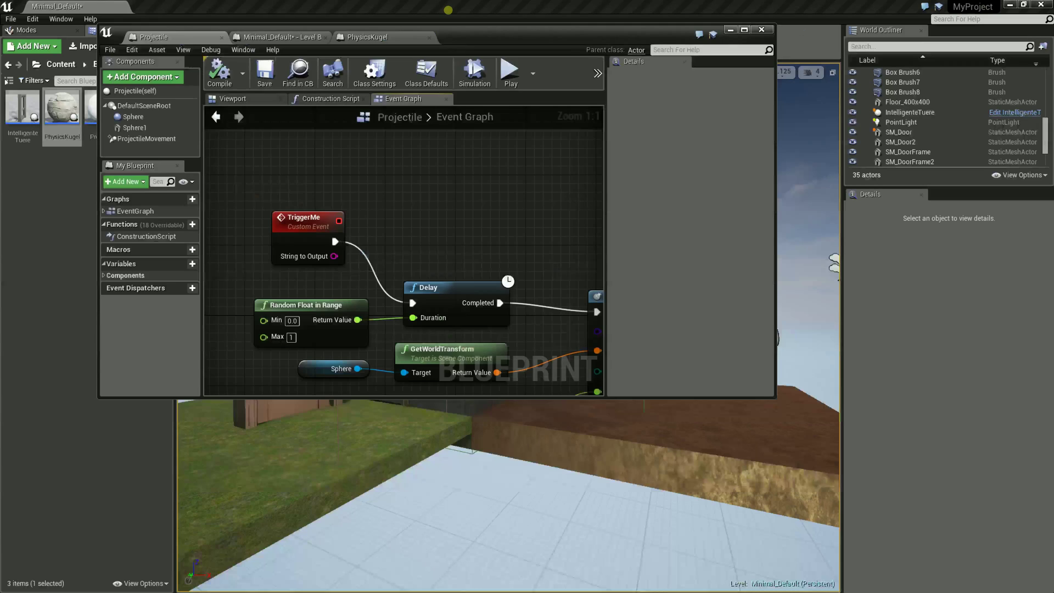
mouse_move(447, 3)
mouse_down()
mouse_move(225, 415)
mouse_move(264, 2)
mouse_up()
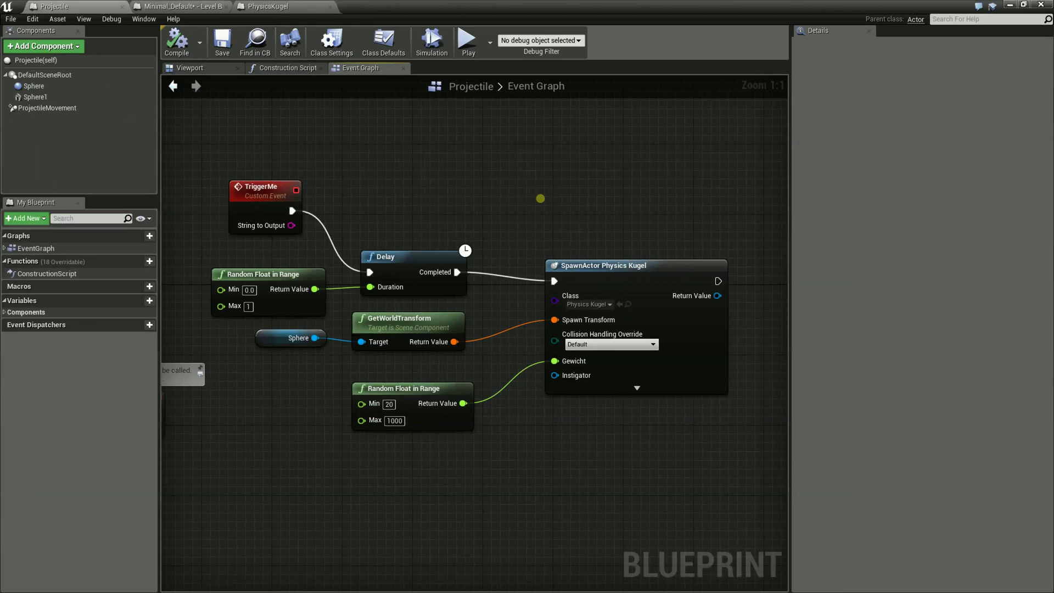
right_drag(633, 453, 604, 445)
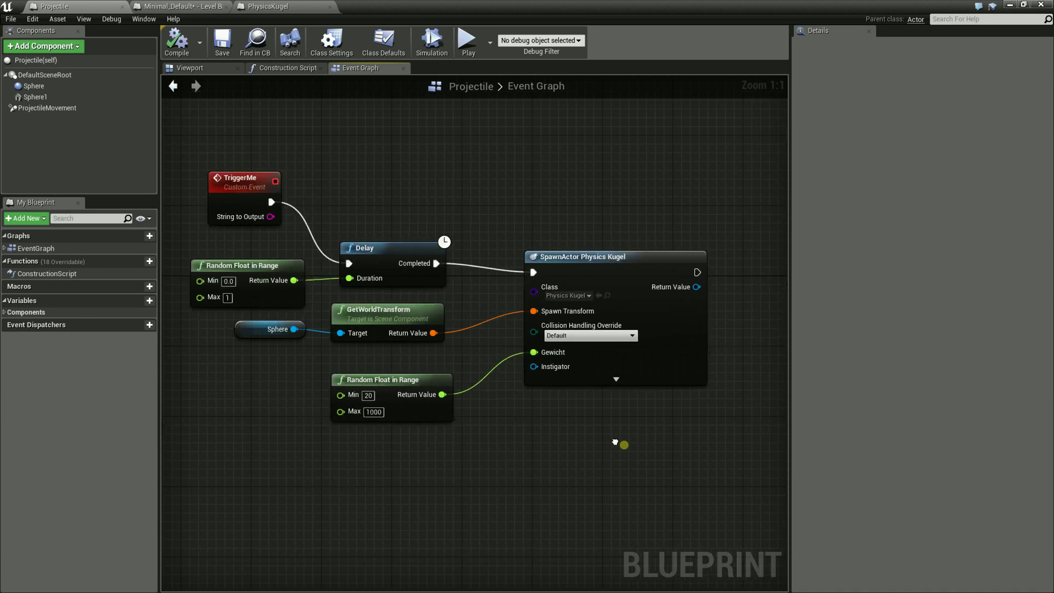